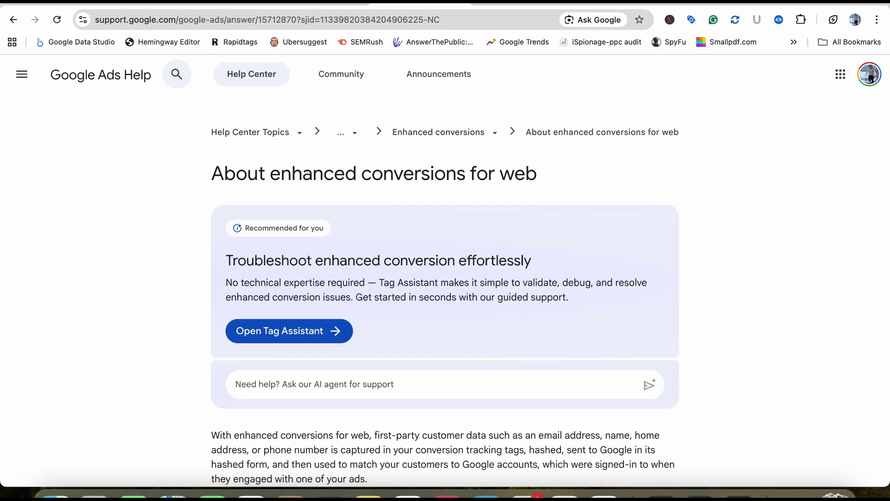
Step: Read how enhanced conversions for web work, their benefits and the setup methods, highlighting the signed-in user caption and Google Tag Manager
{"action": "scroll", "coordinate": [445, 278], "scroll_direction": "down", "scroll_amount": 7}
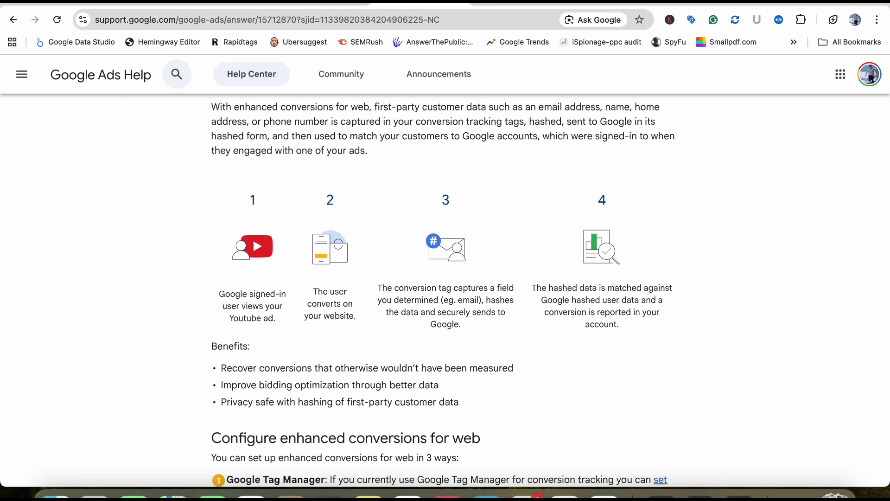
{"action": "left_click_drag", "start_coordinate": [220, 294], "coordinate": [276, 319]}
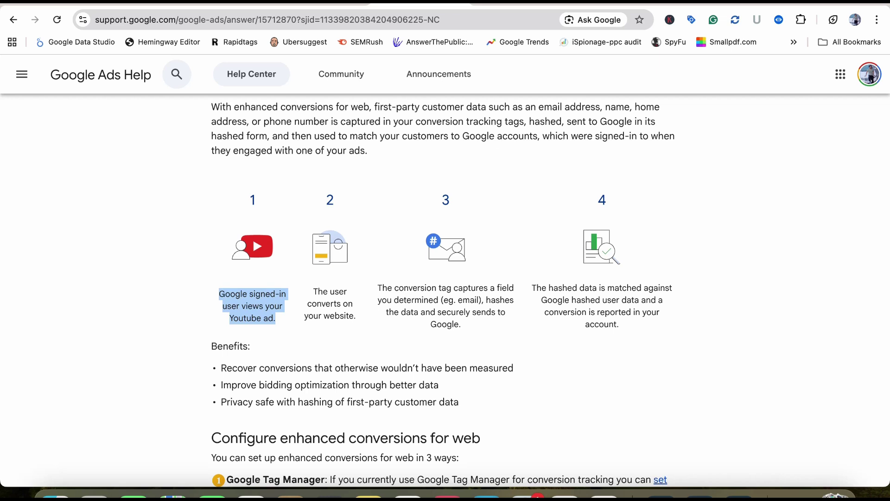
{"action": "left_click", "coordinate": [278, 319]}
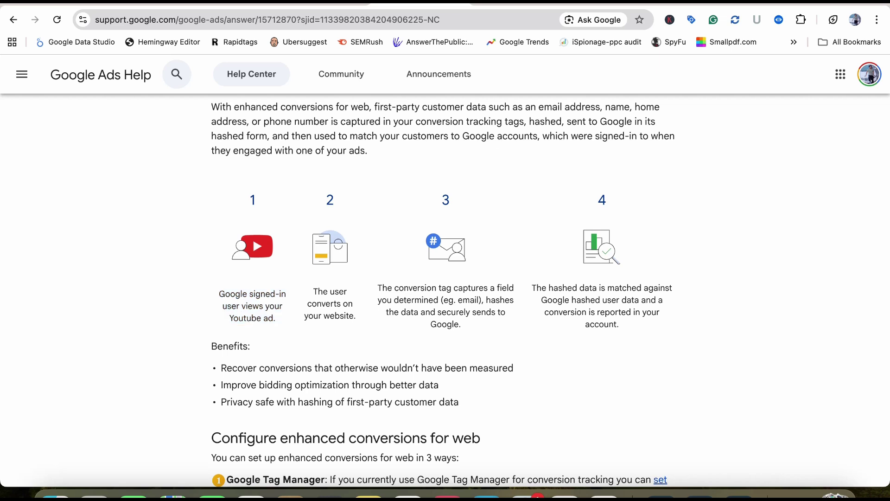
{"action": "left_click_drag", "start_coordinate": [219, 294], "coordinate": [276, 319]}
{"action": "scroll", "coordinate": [445, 288], "scroll_direction": "down", "scroll_amount": 5}
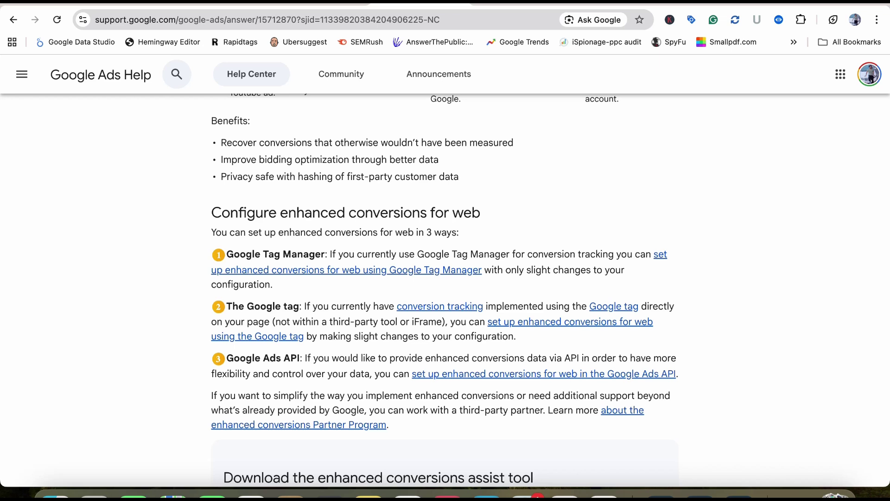
{"action": "scroll", "coordinate": [446, 288], "scroll_direction": "down", "scroll_amount": 1}
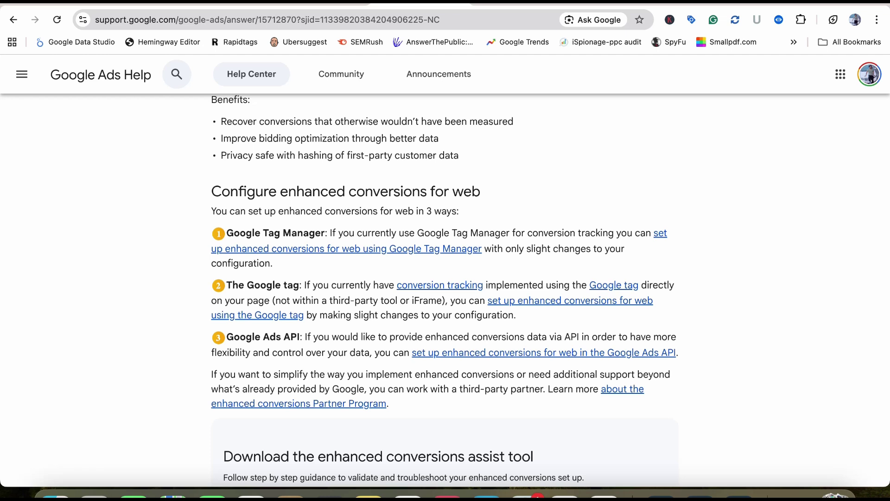
{"action": "left_click_drag", "start_coordinate": [226, 233], "coordinate": [325, 233]}
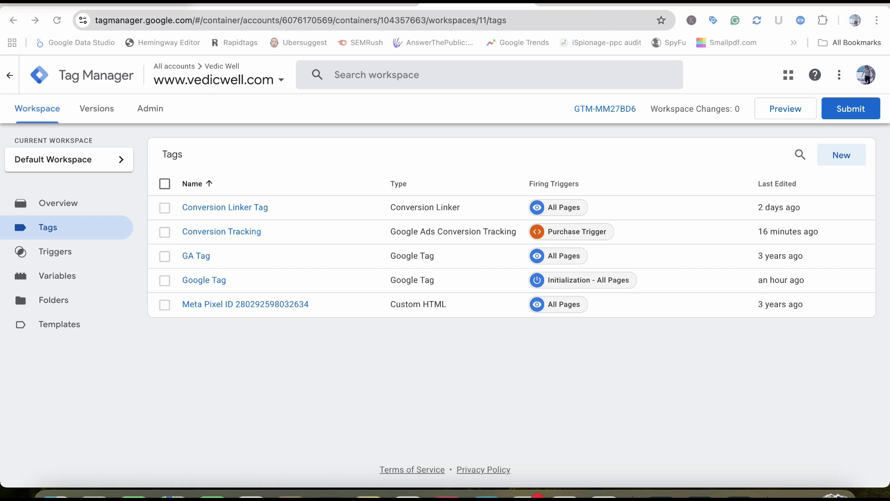
Step: Open vedicwell.com in a new tab and check the GTM4WP plugin on the site's WordPress installed plugins page
{"action": "key", "text": "super+t"}
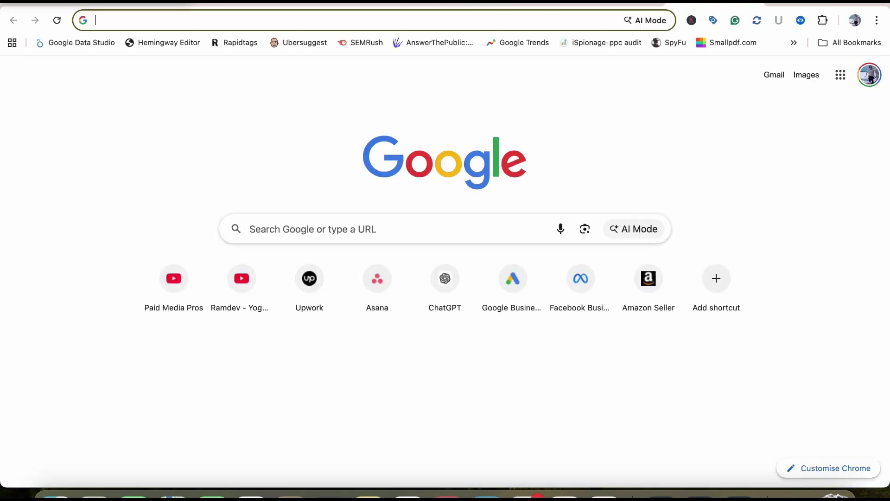
{"action": "type", "text": "vedicwell.com"}
{"action": "key", "text": "Return"}
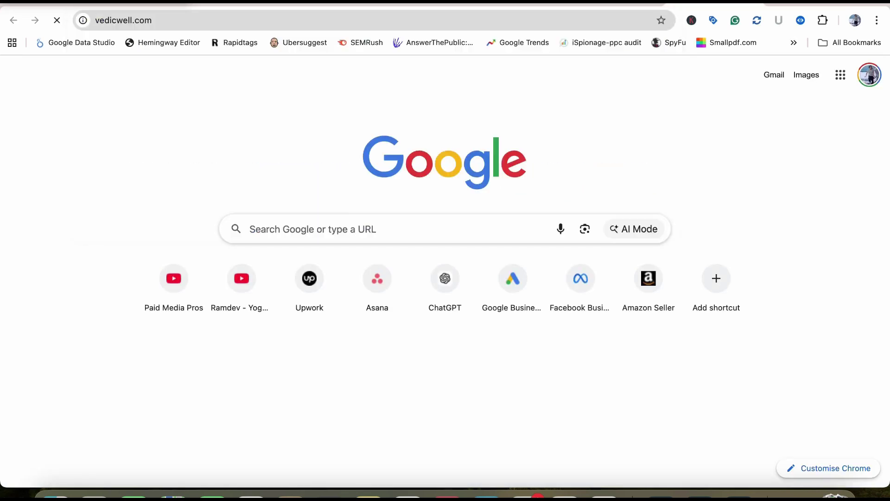
{"action": "key", "text": "super+l"}
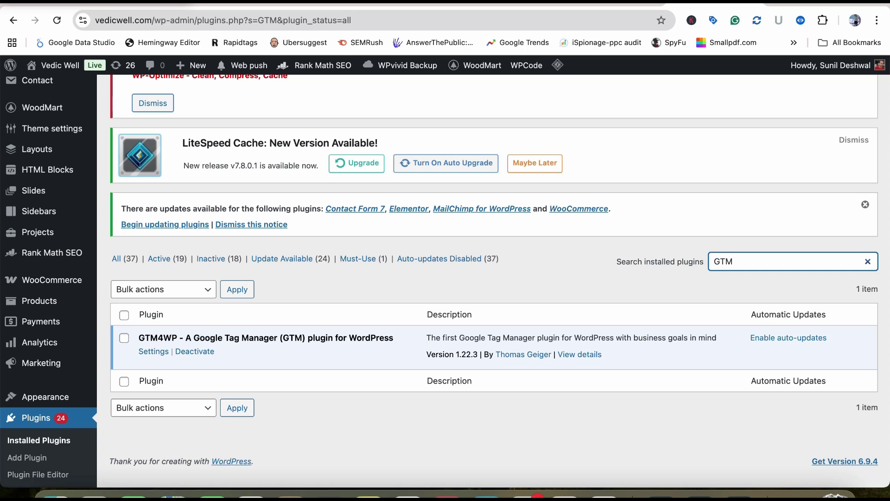
{"action": "scroll", "coordinate": [493, 278], "scroll_direction": "up", "scroll_amount": 4}
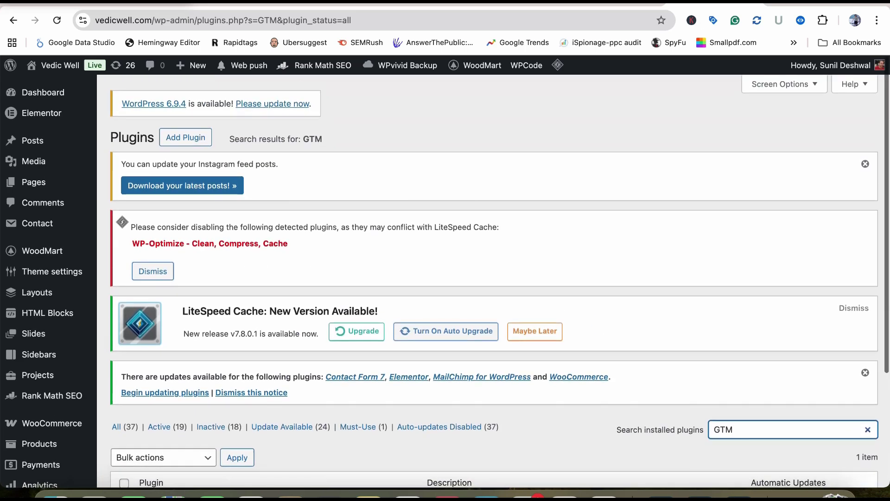
{"action": "key", "text": "ctrl+Tab"}
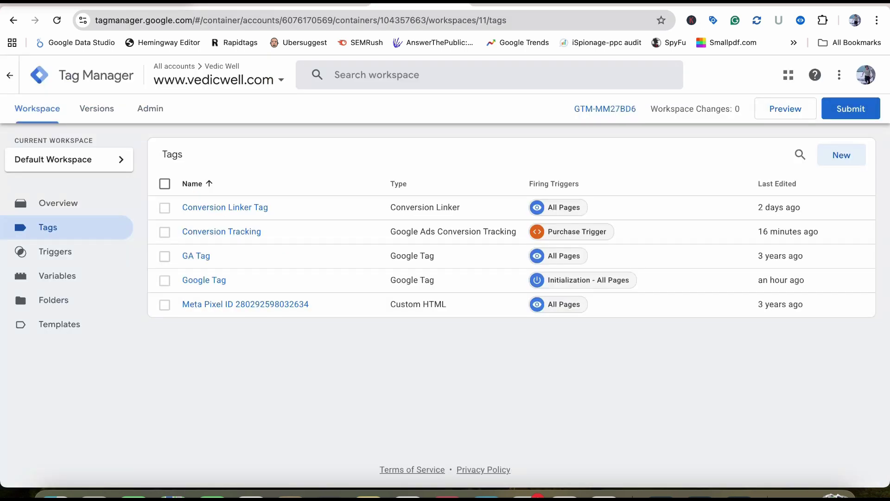
{"action": "left_click", "coordinate": [786, 108]}
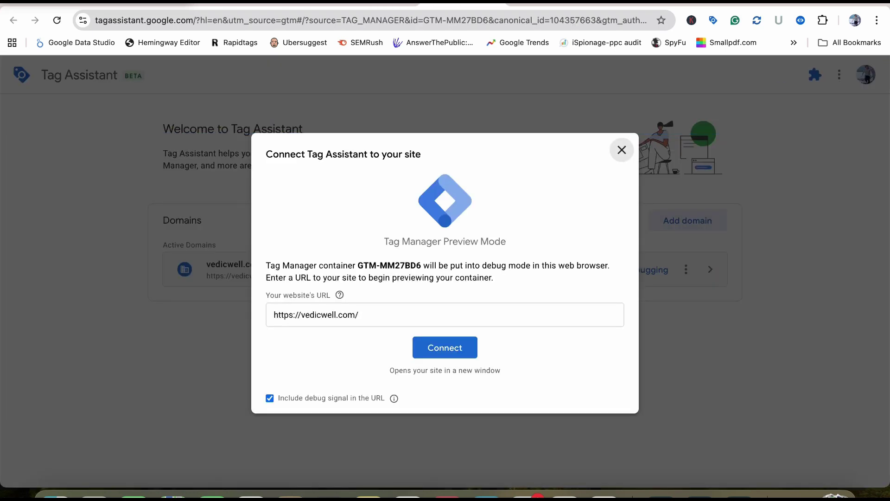
{"action": "left_click", "coordinate": [445, 347]}
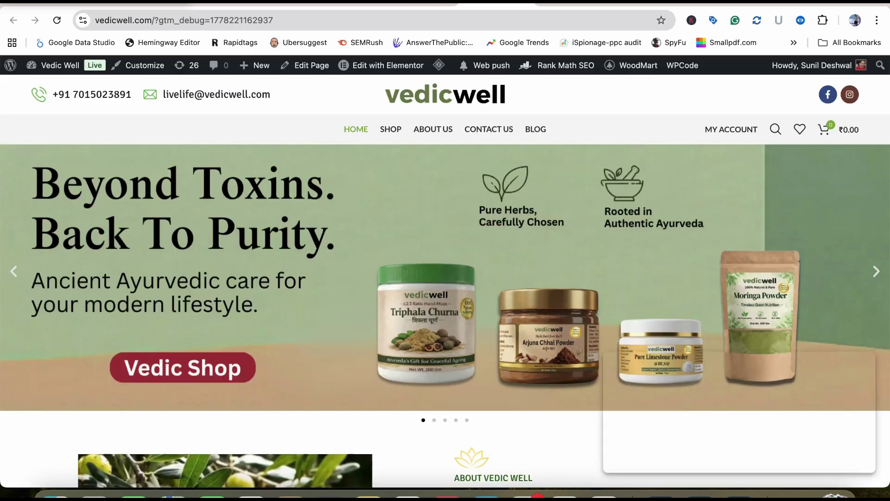
Step: Move the Tag Assistant badge out of the way and add the Arjun Chhal Powder (135gm) from Featured Products to the cart
{"action": "left_click_drag", "start_coordinate": [740, 367], "coordinate": [186, 218]}
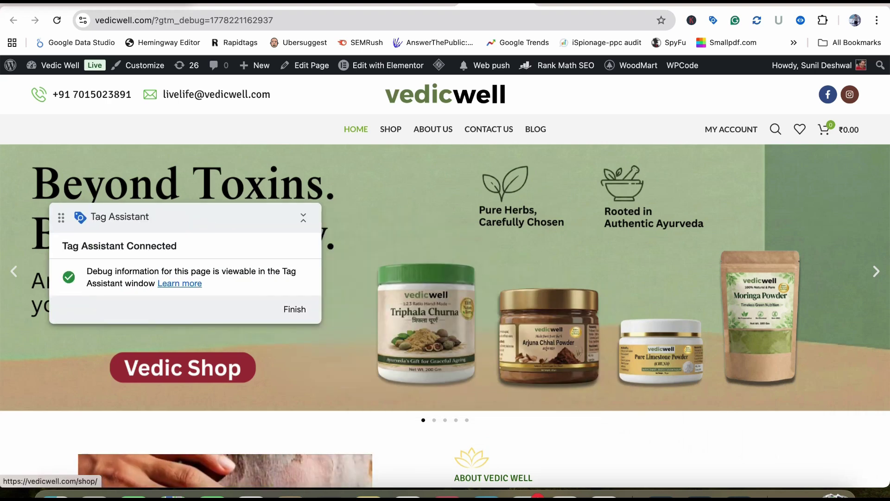
{"action": "scroll", "coordinate": [445, 281], "scroll_direction": "down", "scroll_amount": 10}
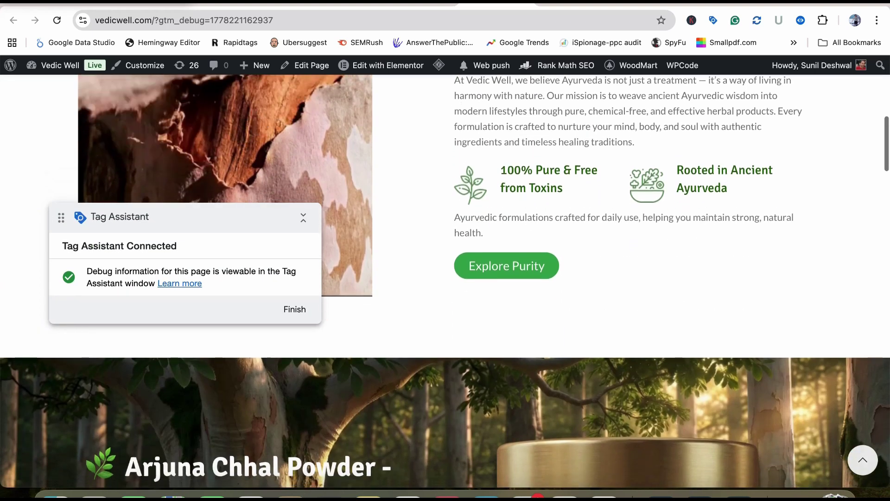
{"action": "left_click_drag", "start_coordinate": [185, 217], "coordinate": [196, 149]}
{"action": "scroll", "coordinate": [537, 394], "scroll_direction": "down", "scroll_amount": 12}
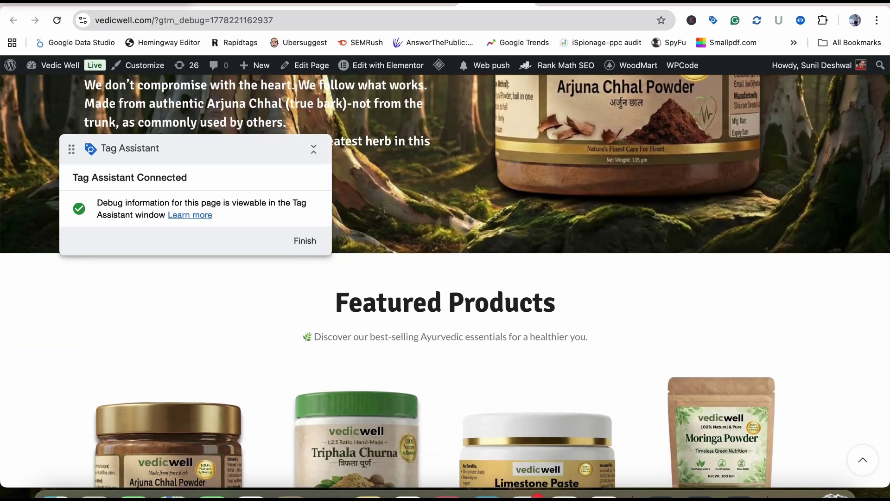
{"action": "left_click_drag", "start_coordinate": [196, 149], "coordinate": [195, 125]}
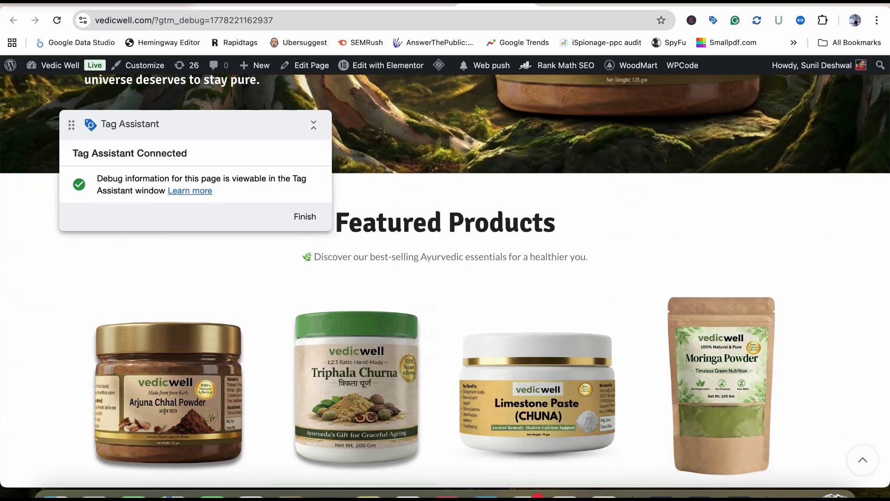
{"action": "scroll", "coordinate": [445, 280], "scroll_direction": "down", "scroll_amount": 2}
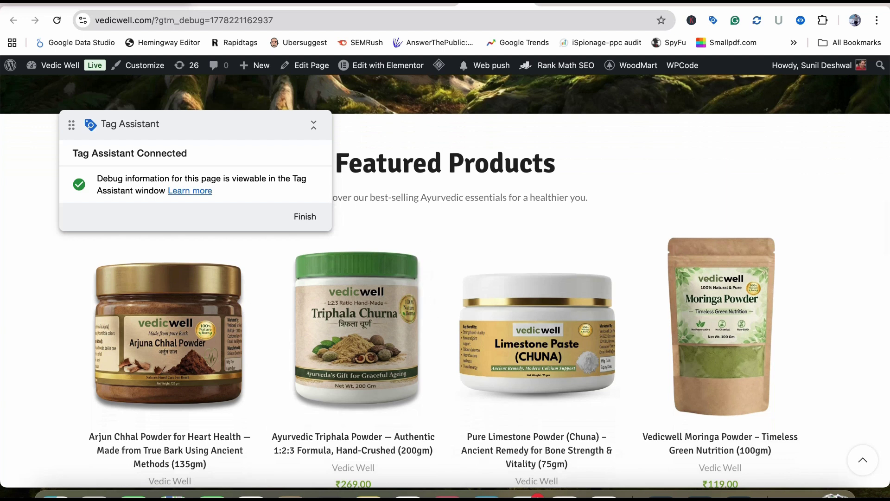
{"action": "scroll", "coordinate": [445, 281], "scroll_direction": "down", "scroll_amount": 2}
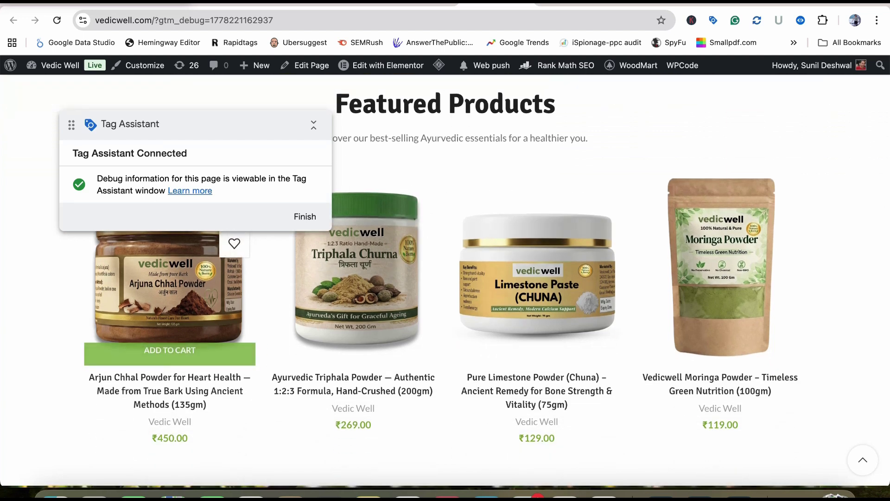
{"action": "left_click", "coordinate": [170, 354]}
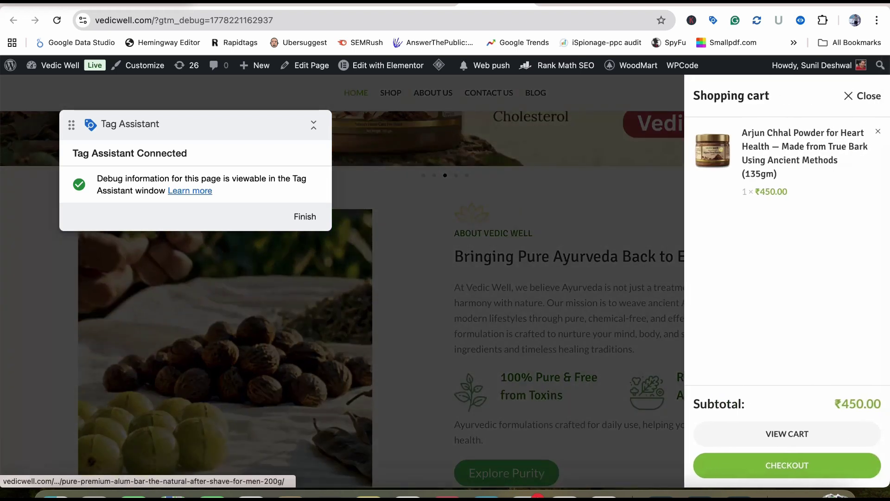
Step: Proceed to checkout, review the prefilled billing details and place the test order
{"action": "left_click", "coordinate": [787, 465]}
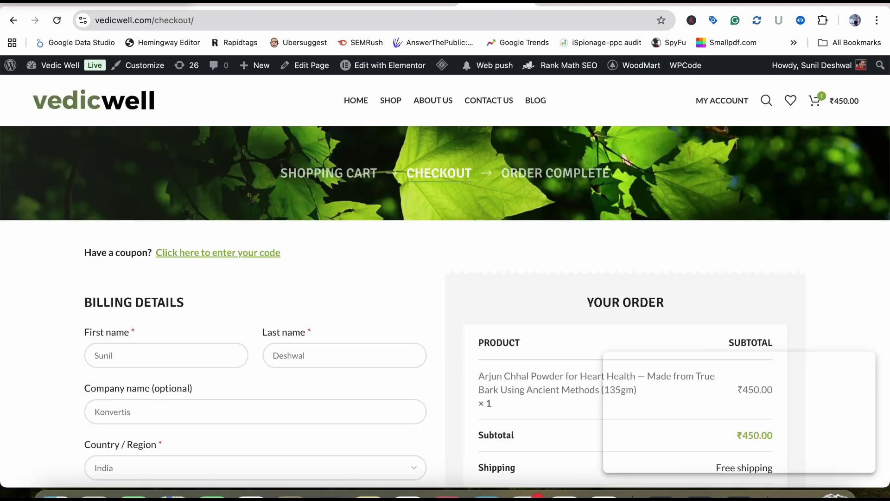
{"action": "left_click", "coordinate": [186, 356]}
{"action": "scroll", "coordinate": [199, 392], "scroll_direction": "down", "scroll_amount": 10}
{"action": "scroll", "coordinate": [445, 278], "scroll_direction": "down", "scroll_amount": 3}
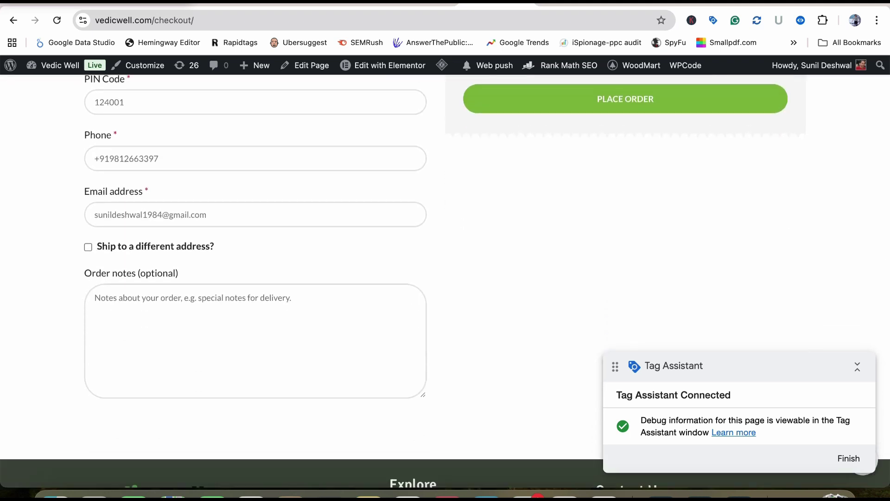
{"action": "scroll", "coordinate": [445, 278], "scroll_direction": "up", "scroll_amount": 3}
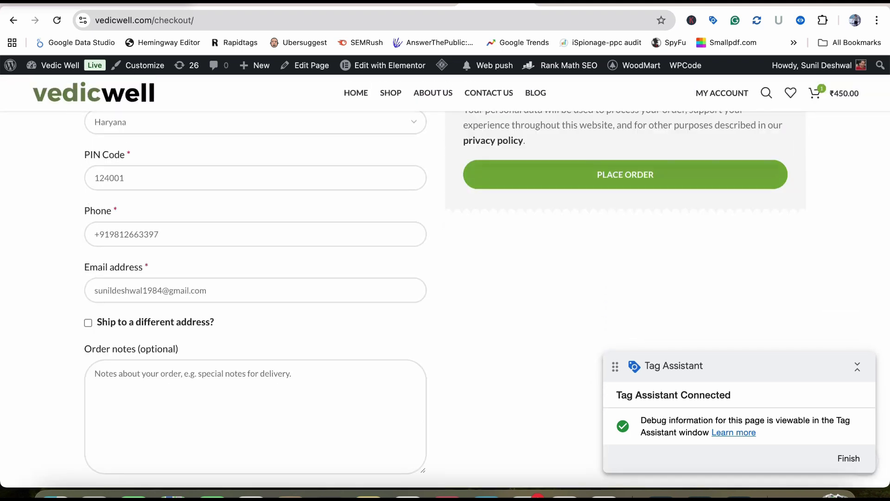
{"action": "left_click", "coordinate": [625, 175]}
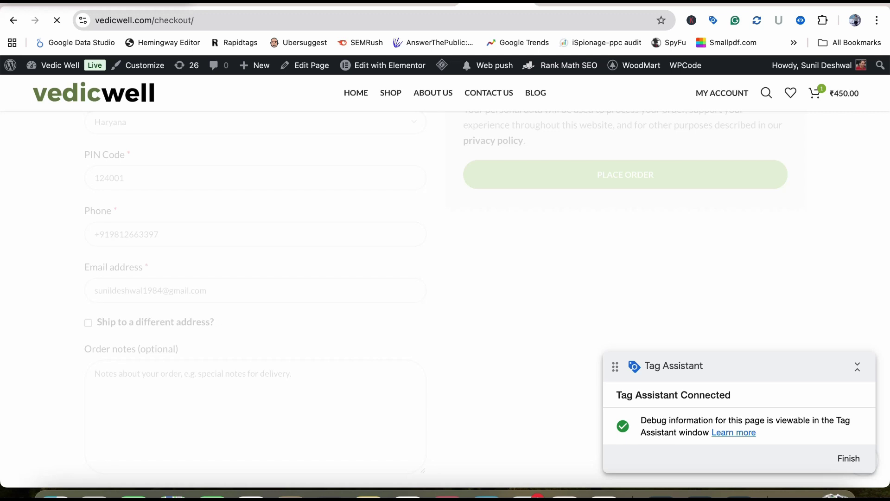
Step: Switch to Tag Assistant, dismiss the connection notice and open the data layer of the purchase event
{"action": "left_click", "coordinate": [420, 3]}
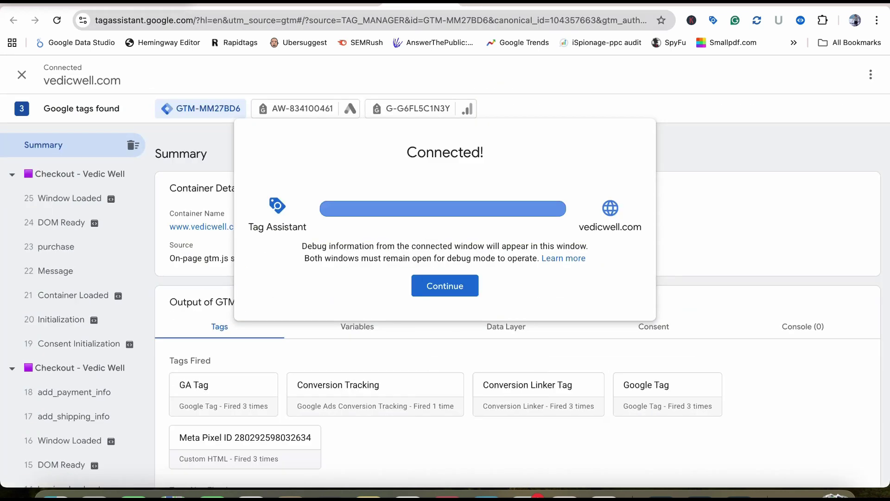
{"action": "left_click", "coordinate": [445, 286]}
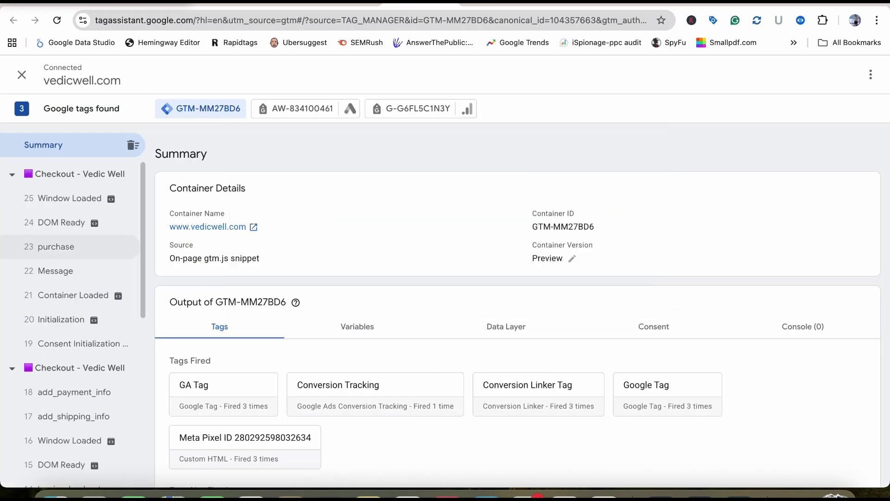
{"action": "left_click", "coordinate": [56, 246]}
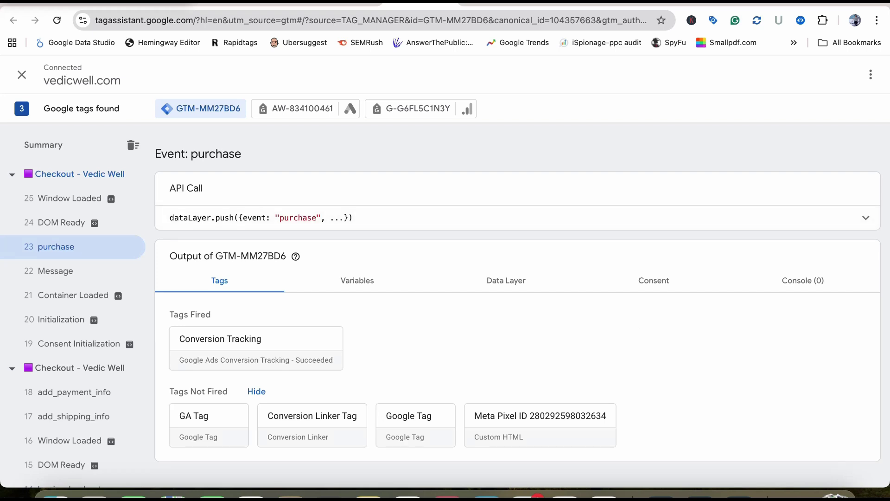
{"action": "left_click", "coordinate": [506, 280]}
{"action": "scroll", "coordinate": [506, 302], "scroll_direction": "down", "scroll_amount": 5}
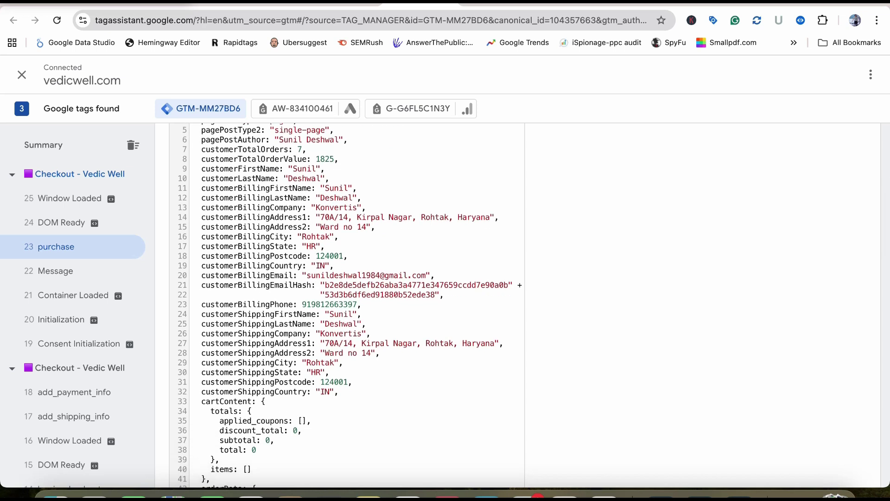
Step: Copy the variable name customerBillingEmail from the purchase event's data layer
{"action": "scroll", "coordinate": [348, 301], "scroll_direction": "down", "scroll_amount": 3}
{"action": "scroll", "coordinate": [348, 302], "scroll_direction": "up", "scroll_amount": 3}
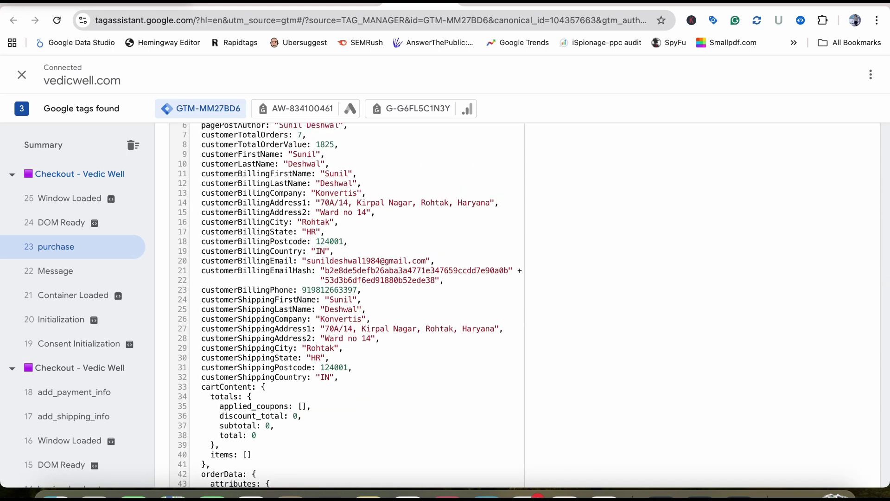
{"action": "left_click_drag", "start_coordinate": [201, 260], "coordinate": [293, 260]}
{"action": "key", "text": "super+c"}
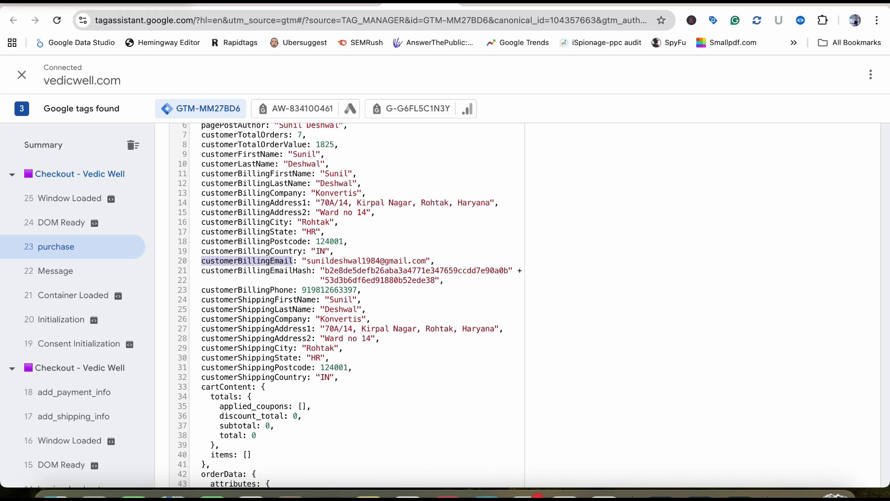
Step: Switch to Tag Manager, start a new user-defined variable and choose Data Layer Variable as its type
{"action": "key", "text": "ctrl+Tab"}
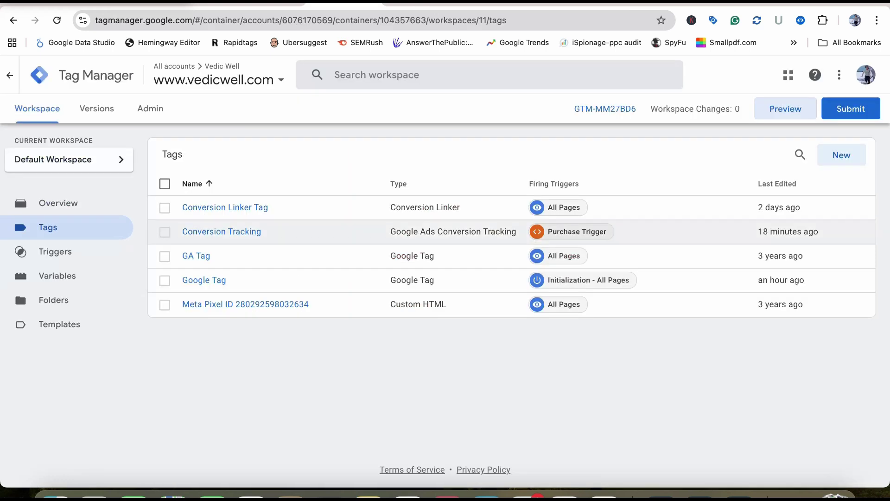
{"action": "left_click", "coordinate": [57, 275]}
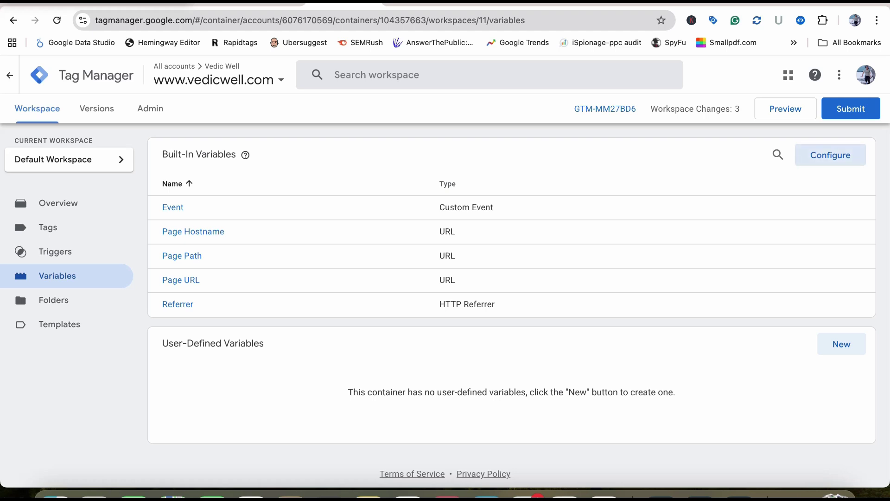
{"action": "left_click", "coordinate": [842, 343]}
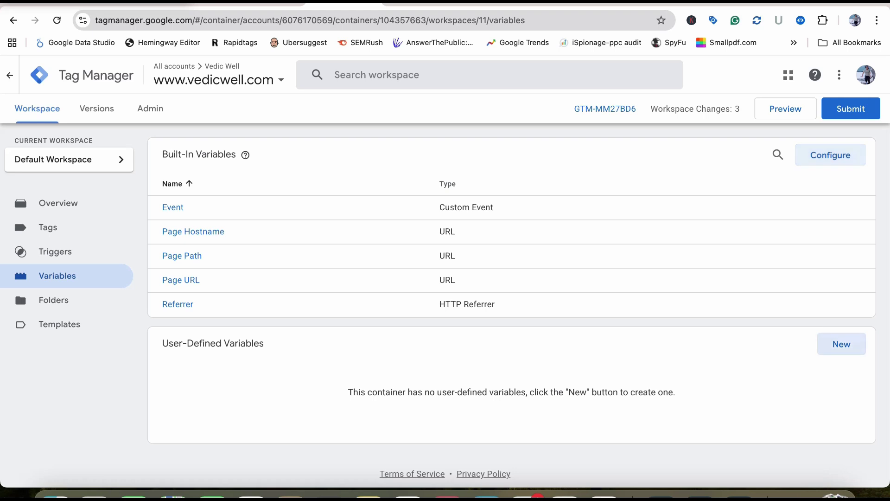
{"action": "left_click", "coordinate": [523, 187]}
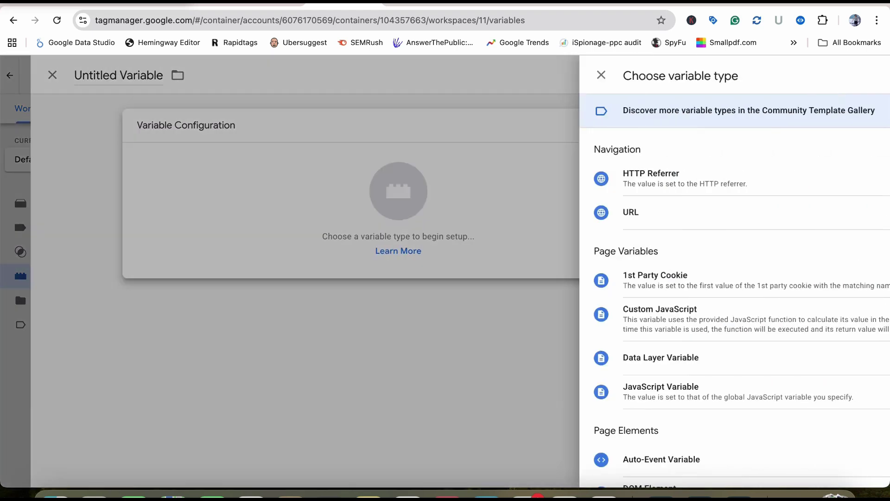
{"action": "left_click", "coordinate": [584, 357]}
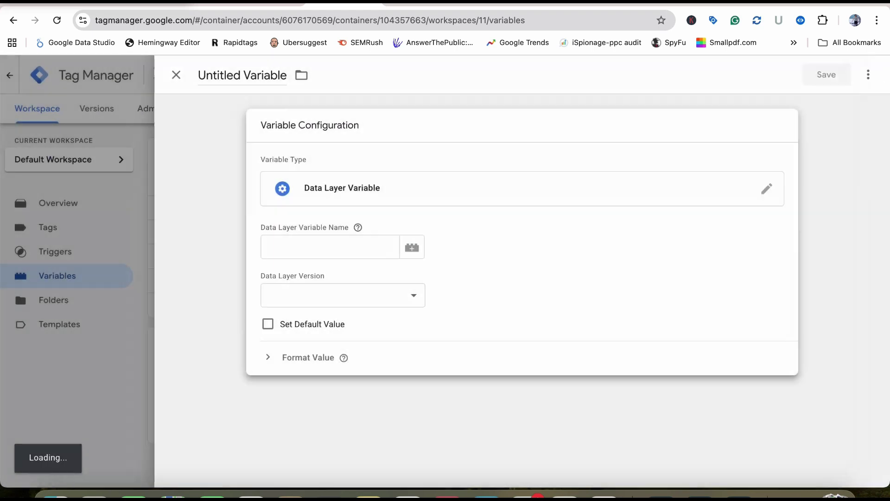
Step: Set the data layer variable name to customerBillingEmail, name the variable Email Data Variable and save it
{"action": "key", "text": "super+v"}
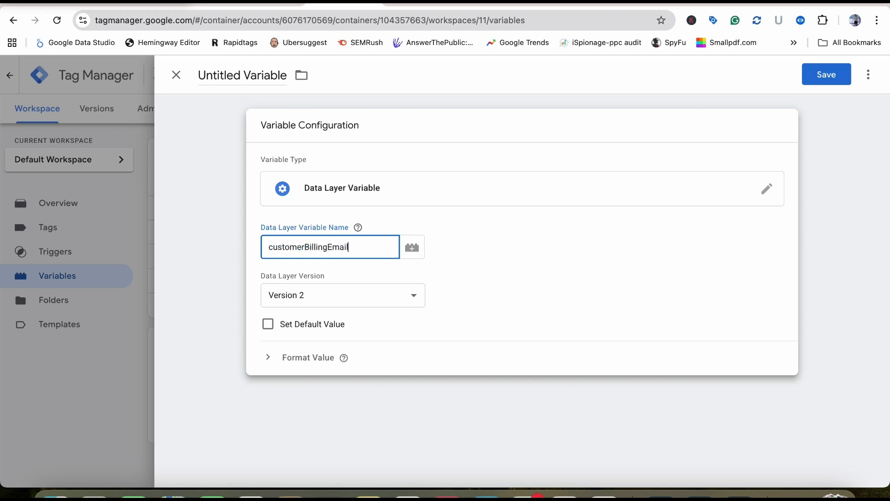
{"action": "double_click", "coordinate": [217, 75]}
{"action": "type", "text": "Emai"}
{"action": "type", "text": "l dat"}
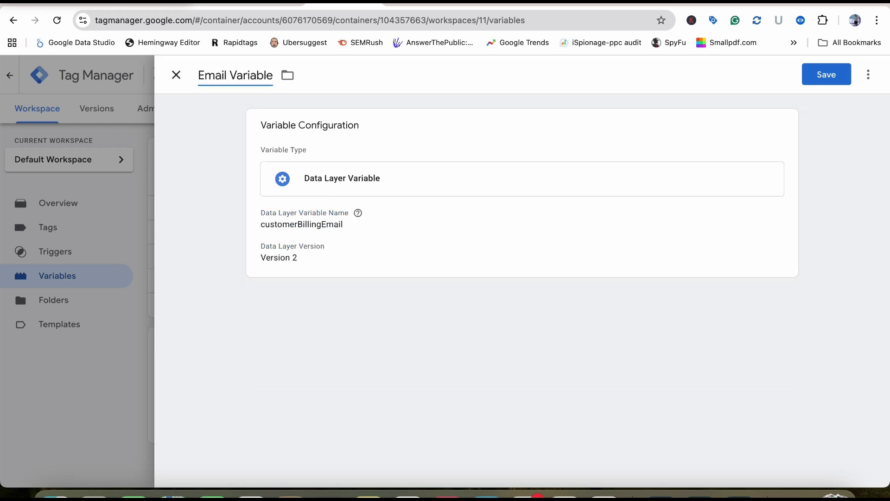
{"action": "type", "text": "a"}
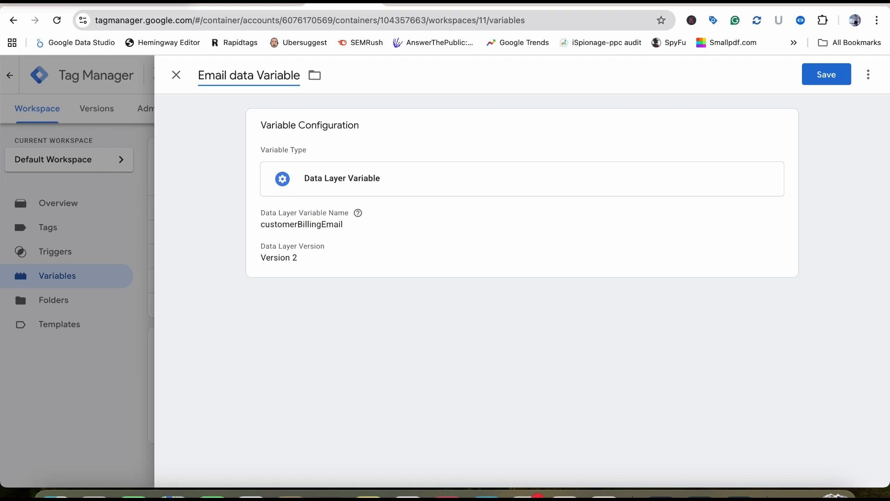
{"action": "type", "text": "'D"}
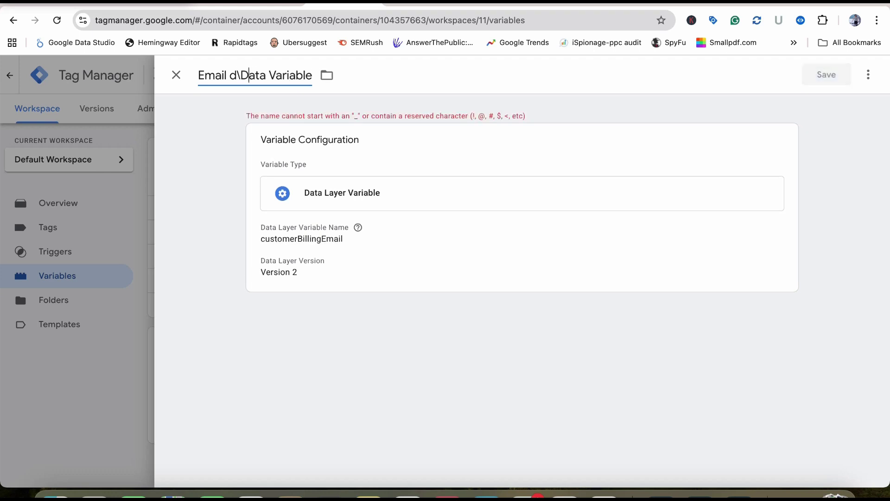
{"action": "key", "text": "BackSpace"}
{"action": "key", "text": "BackSpace"}
{"action": "type", "text": "D"}
{"action": "key", "text": "BackSpace"}
{"action": "type", "text": "D"}
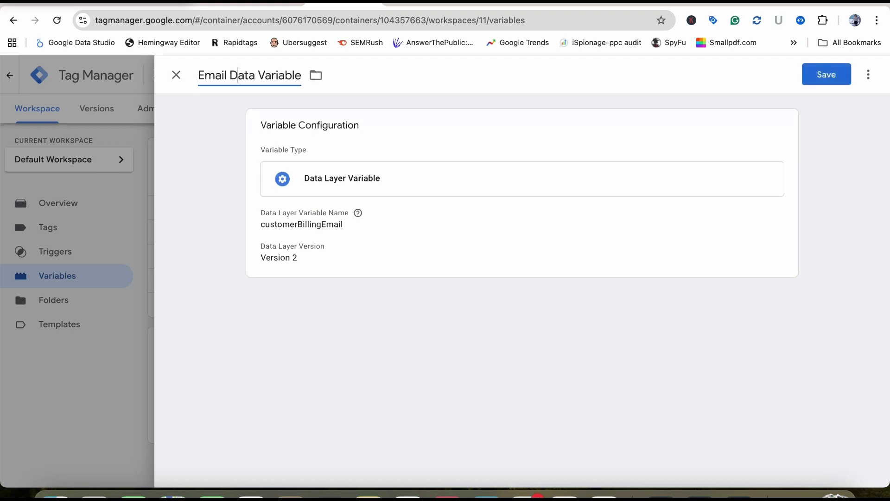
{"action": "key", "text": "Return"}
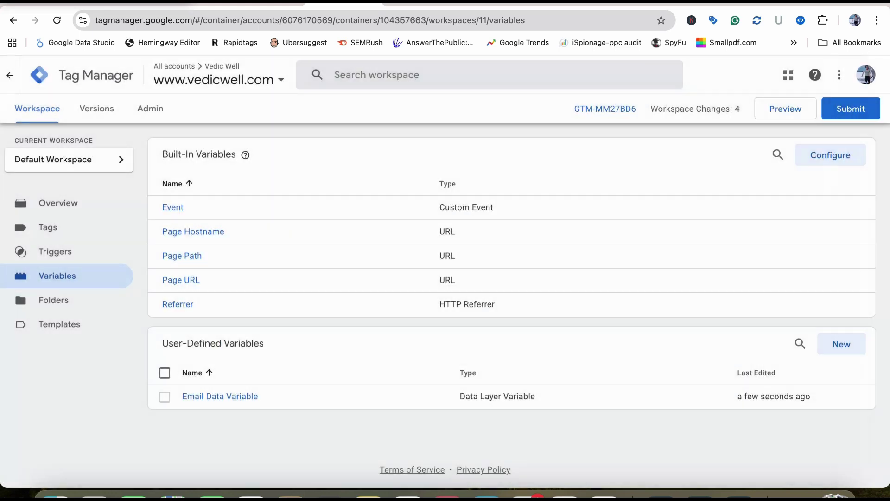
Step: Create a new tag and choose Google Ads User-provided Data Event as its type
{"action": "left_click", "coordinate": [48, 227]}
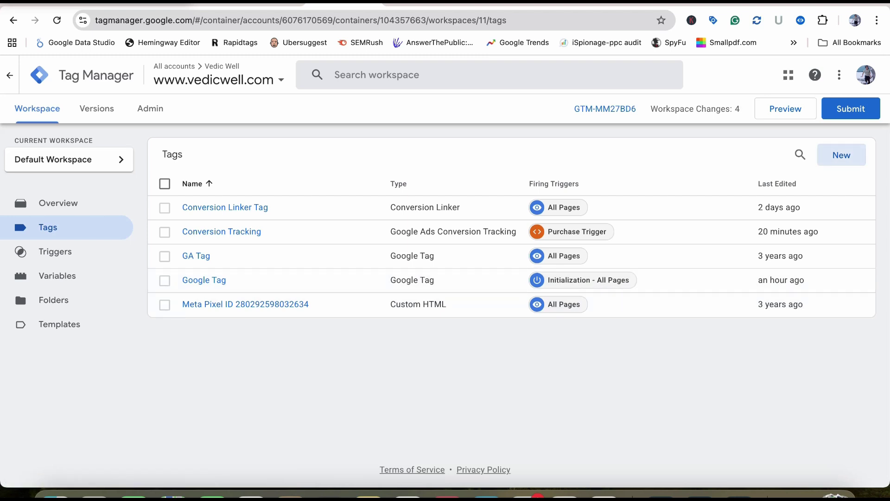
{"action": "left_click", "coordinate": [842, 154]}
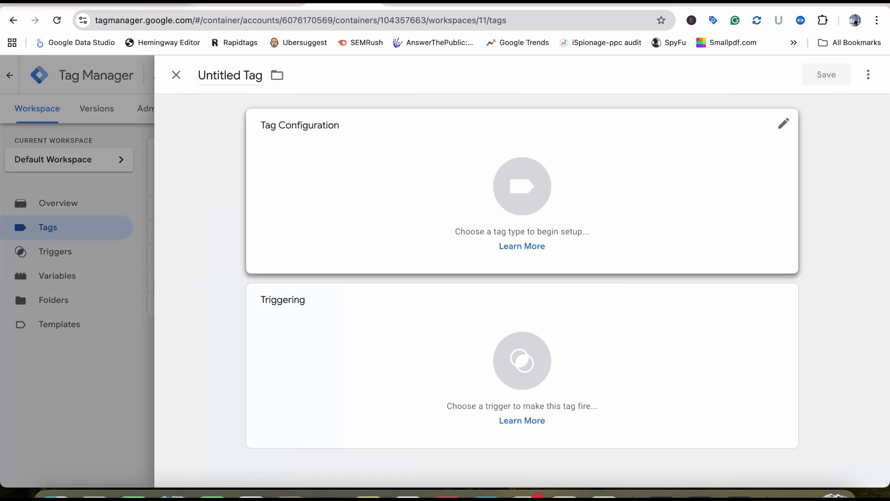
{"action": "left_click", "coordinate": [522, 187]}
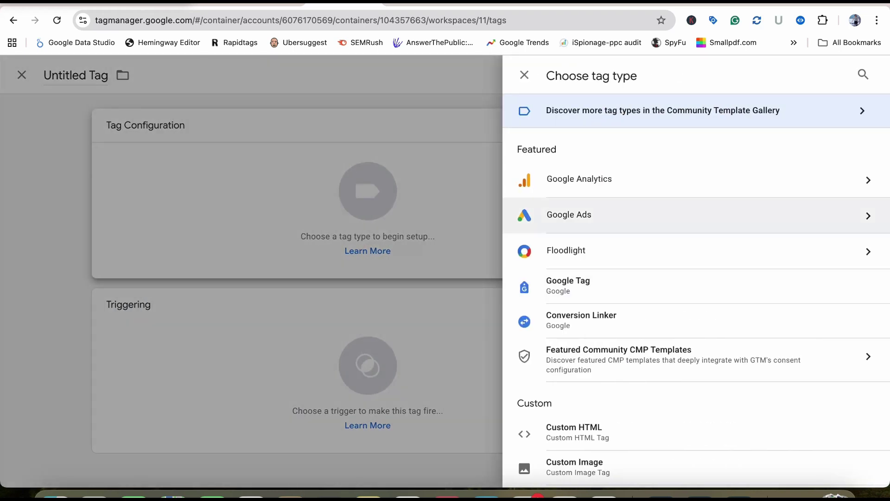
{"action": "left_click", "coordinate": [569, 214]}
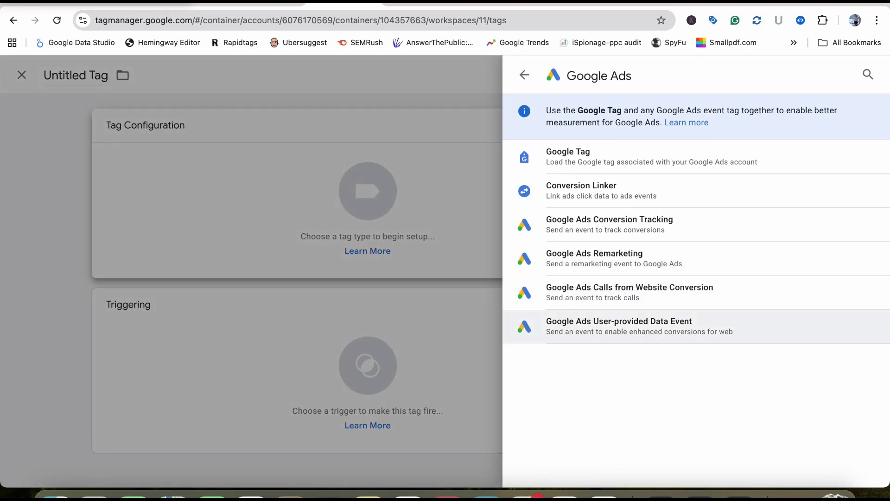
{"action": "left_click", "coordinate": [640, 326]}
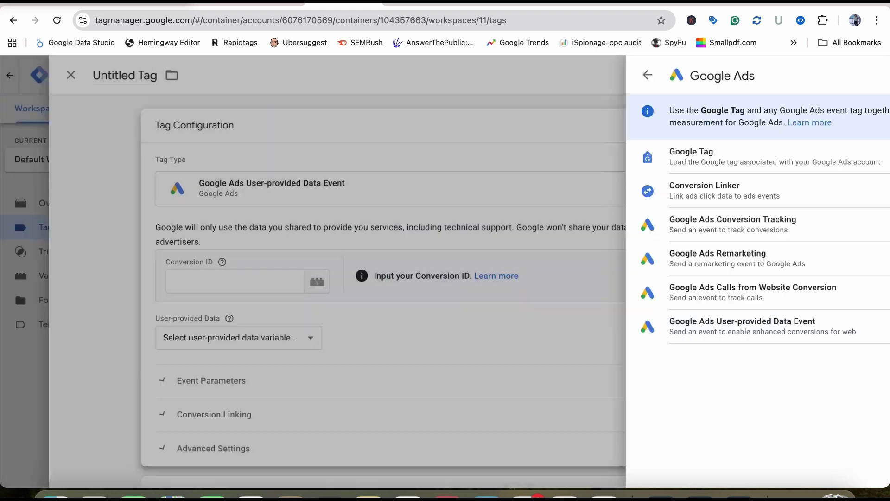
Step: Name the new tag EC Web Tag
{"action": "left_click_drag", "start_coordinate": [241, 75], "coordinate": [198, 75]}
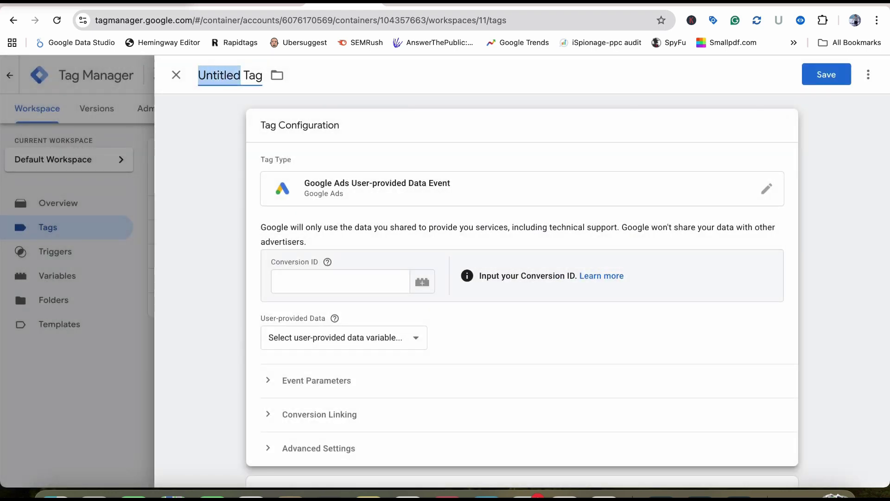
{"action": "type", "text": "EC Web"}
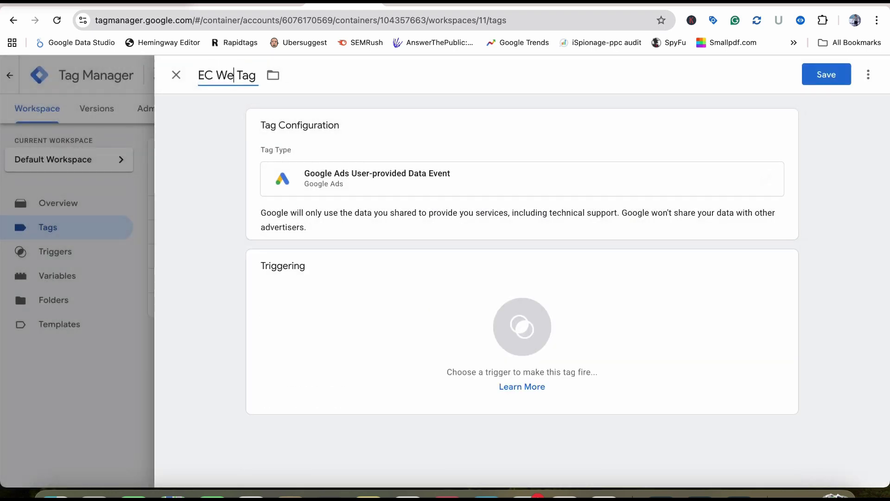
{"action": "key", "text": "BackSpace"}
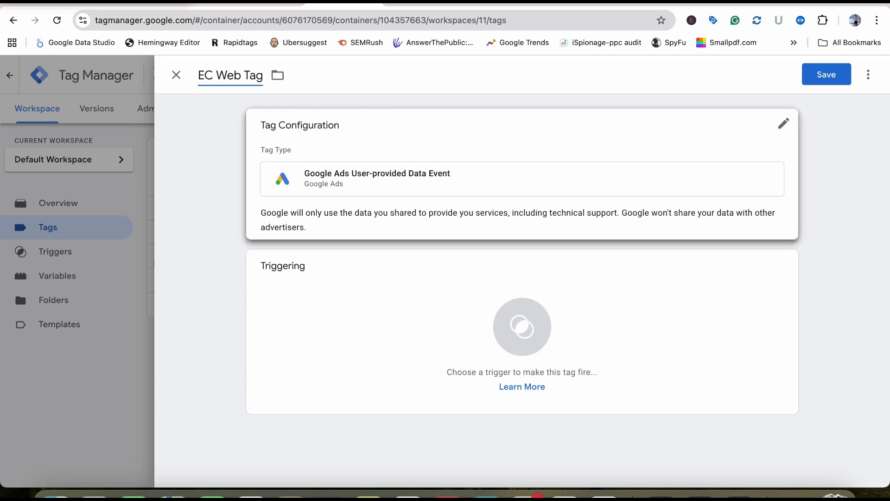
Step: Switch to Google Ads, open the Google tag's management details and copy the digits after AW- in its tag ID
{"action": "left_click", "coordinate": [360, 181]}
{"action": "left_click", "coordinate": [341, 281]}
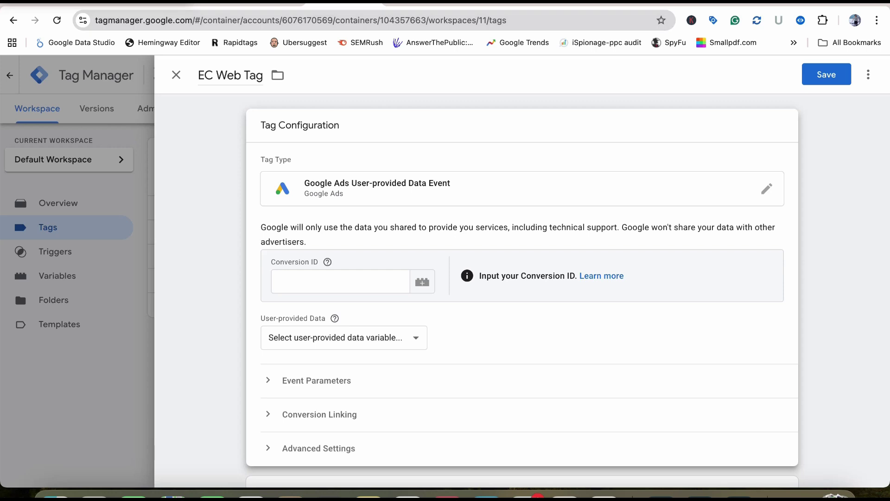
{"action": "left_click", "coordinate": [573, 4]}
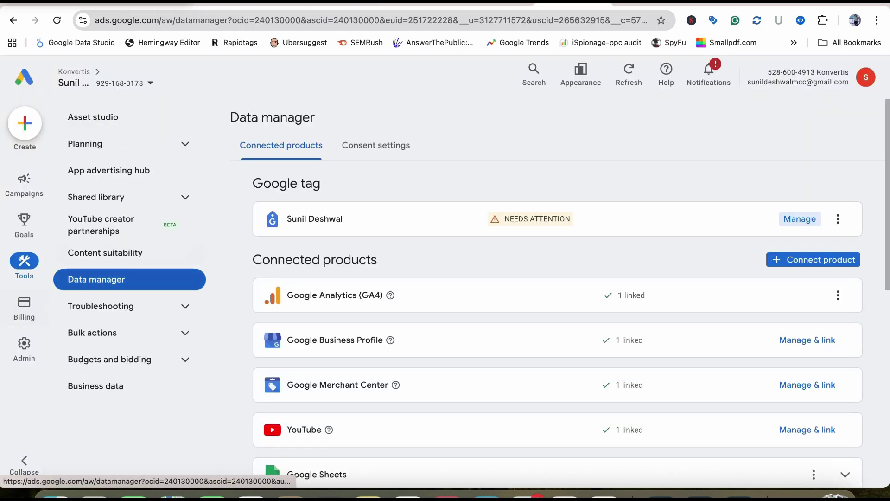
{"action": "left_click", "coordinate": [799, 218]}
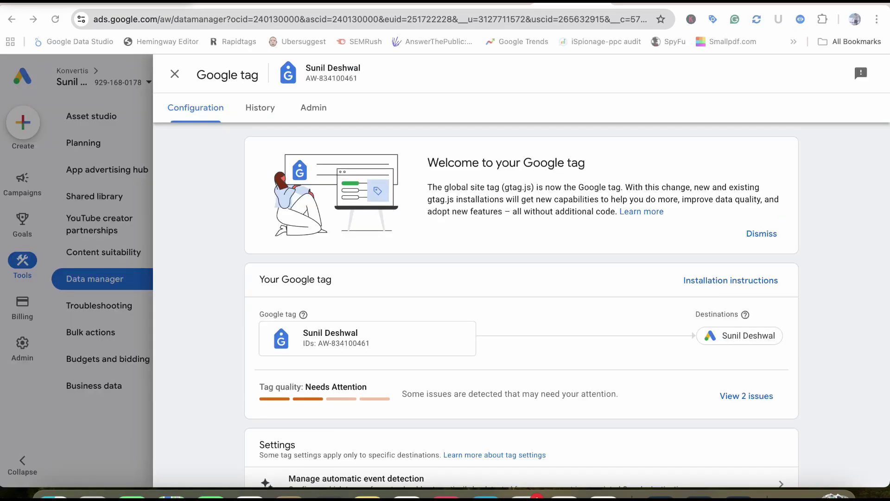
{"action": "left_click", "coordinate": [367, 339]}
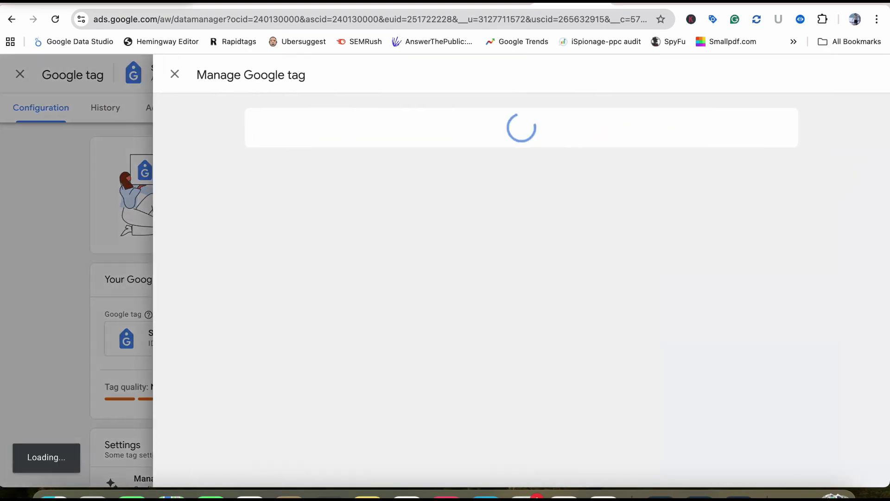
{"action": "left_click_drag", "start_coordinate": [319, 230], "coordinate": [275, 230]}
{"action": "key", "text": "super+c"}
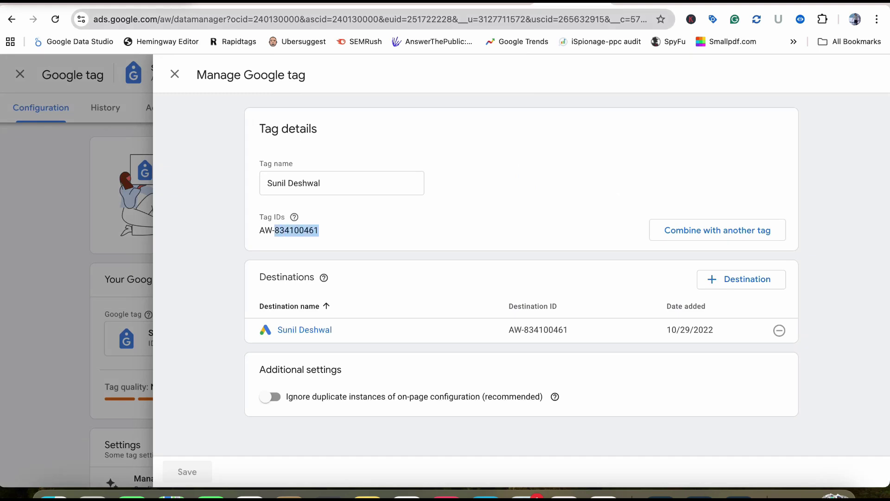
Step: Switch back to Tag Manager and paste the copied number as the Conversion ID of EC Web Tag
{"action": "left_click", "coordinate": [343, 4]}
{"action": "left_click", "coordinate": [339, 281]}
{"action": "key", "text": "super+v"}
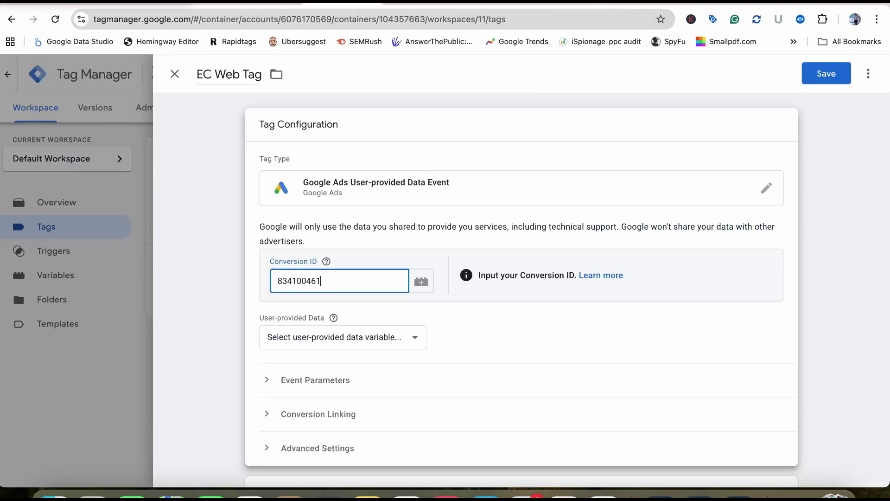
Step: Start a new user-provided data variable for the tag and name it EC Data Web Variable
{"action": "scroll", "coordinate": [521, 290], "scroll_direction": "down", "scroll_amount": 1}
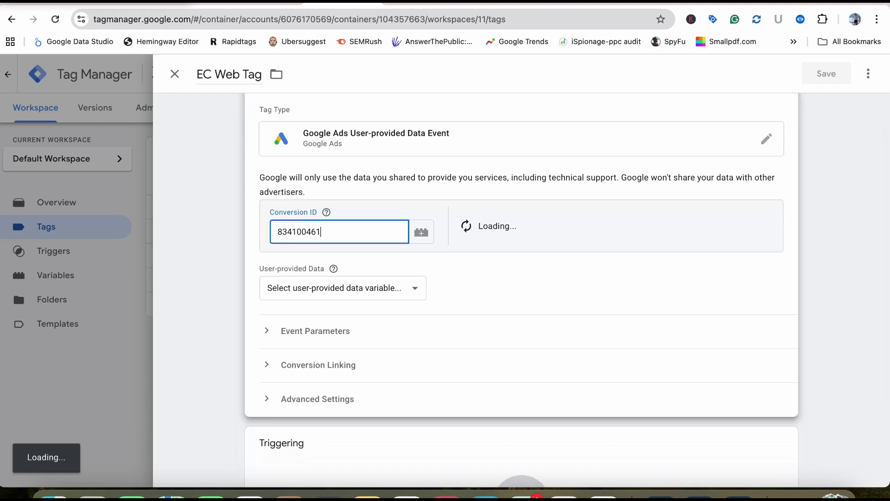
{"action": "left_click", "coordinate": [342, 288]}
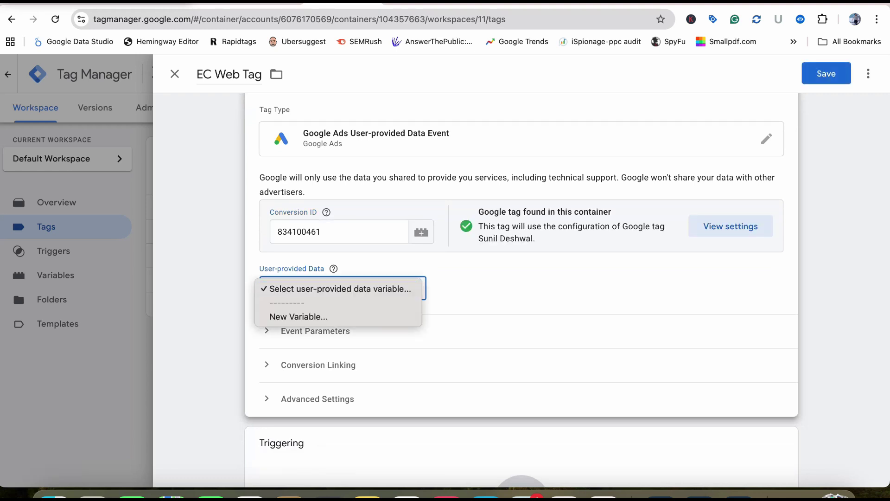
{"action": "left_click", "coordinate": [299, 317]}
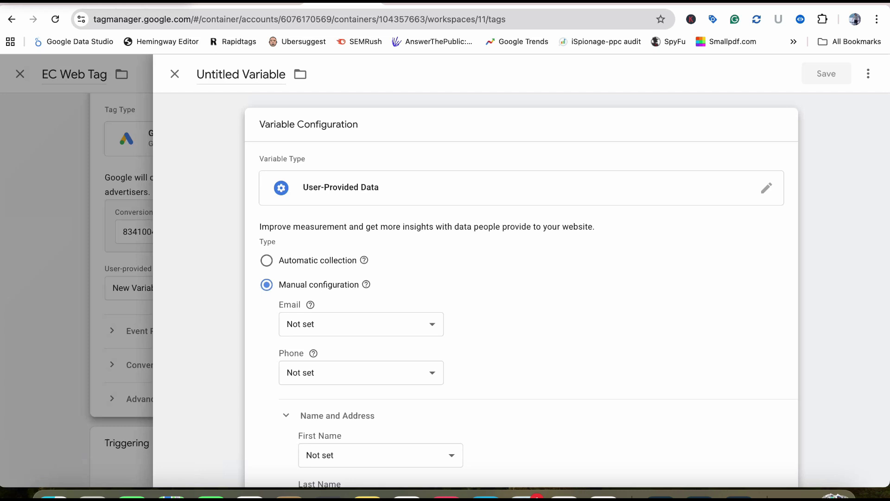
{"action": "left_click_drag", "start_coordinate": [240, 74], "coordinate": [196, 74]}
{"action": "type", "text": "EC Da"}
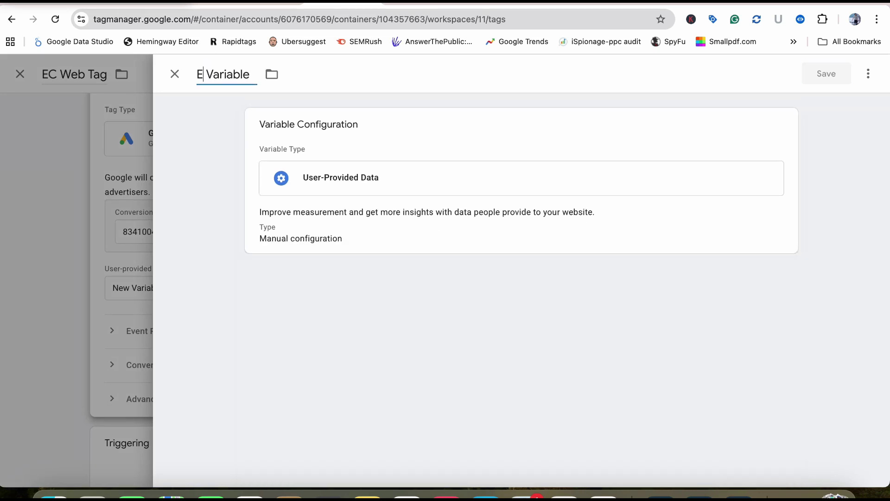
{"action": "type", "text": "ta we"}
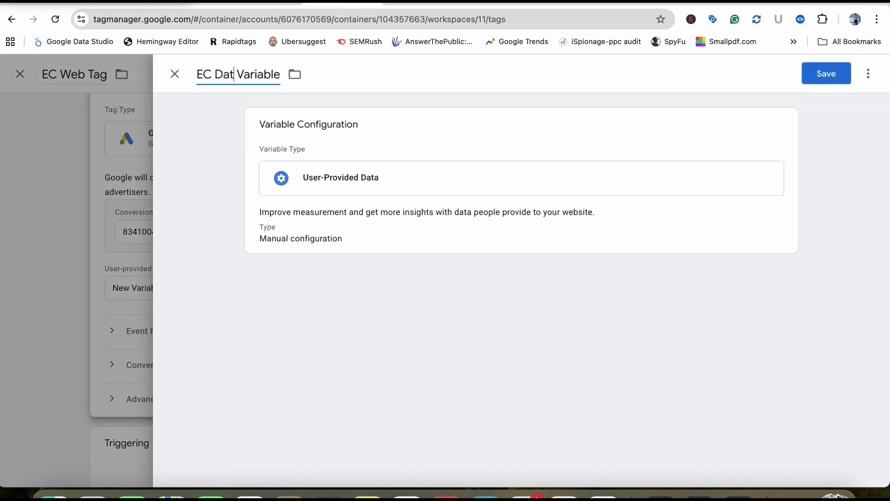
{"action": "key", "text": "BackSpace"}
{"action": "key", "text": "BackSpace"}
{"action": "type", "text": "Web"}
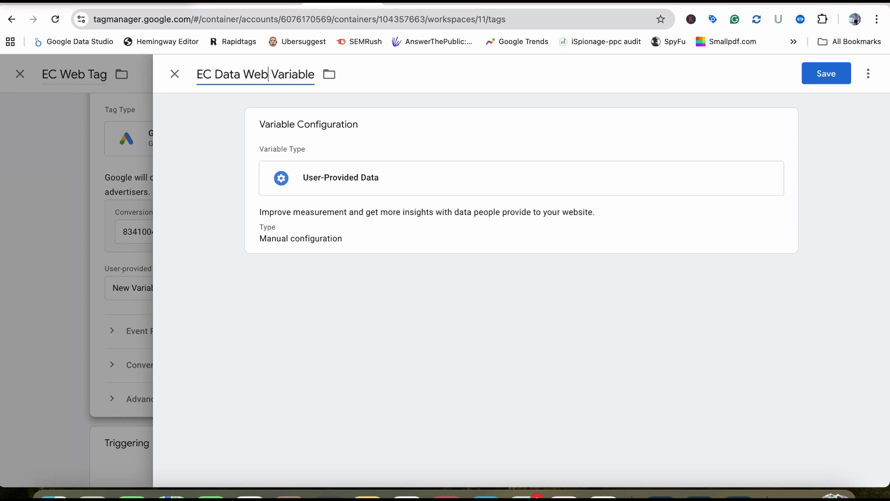
Step: Assign {{Email Data Variable}} to the Email field under manual configuration and save the user-provided data variable
{"action": "left_click", "coordinate": [521, 181]}
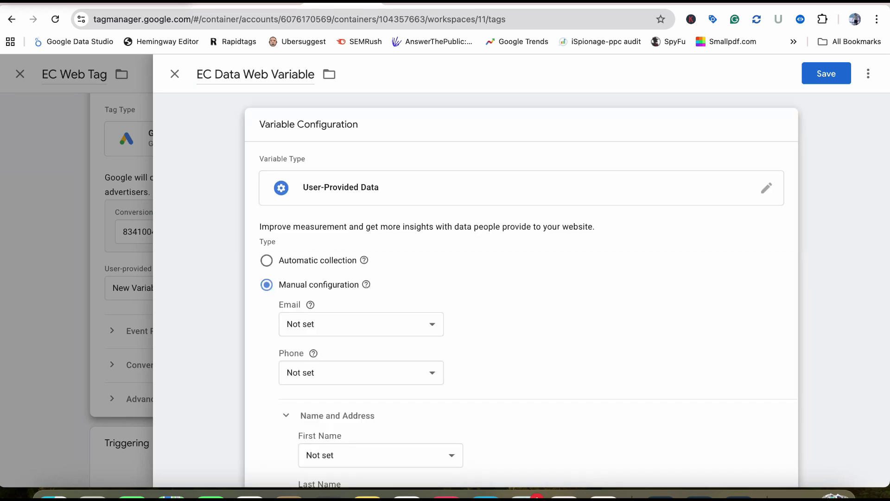
{"action": "mouse_move", "coordinate": [310, 305]}
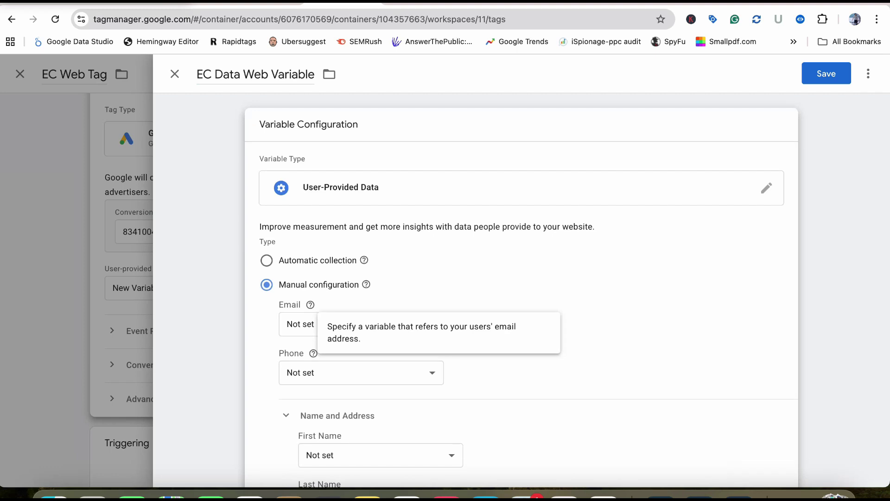
{"action": "left_click", "coordinate": [199, 297]}
{"action": "left_click", "coordinate": [521, 181]}
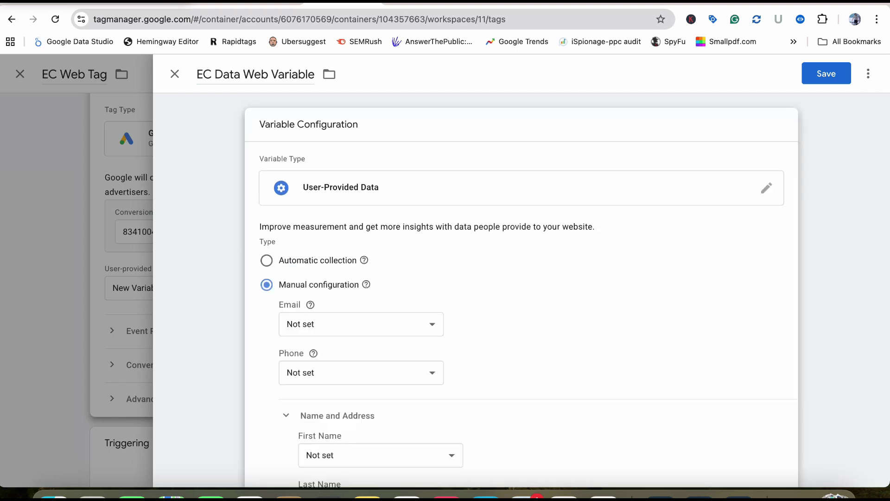
{"action": "left_click", "coordinate": [361, 324]}
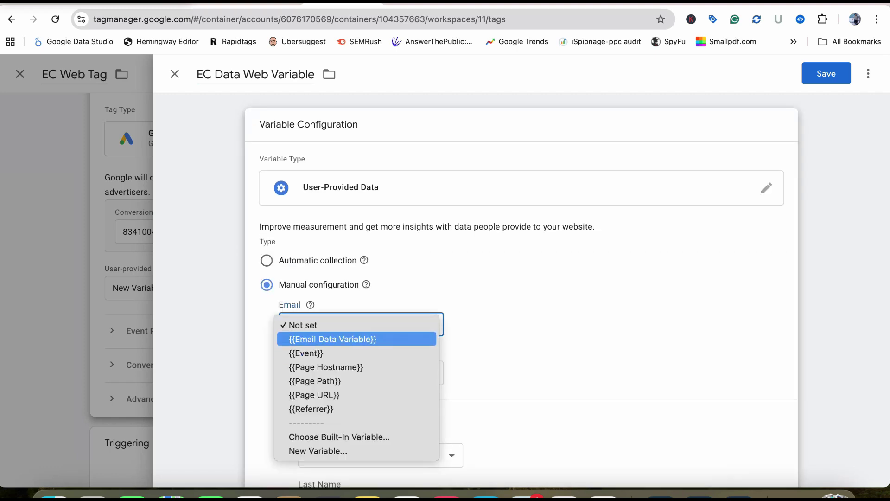
{"action": "left_click", "coordinate": [333, 339]}
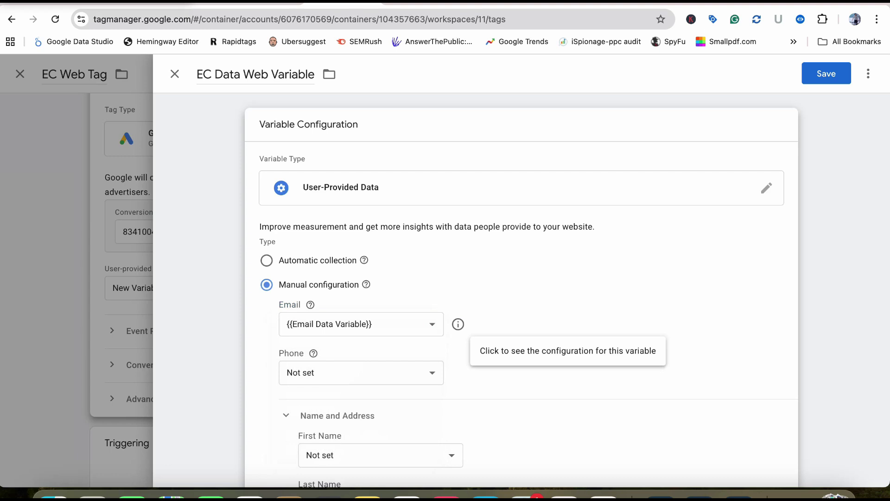
{"action": "scroll", "coordinate": [522, 288], "scroll_direction": "down", "scroll_amount": 2}
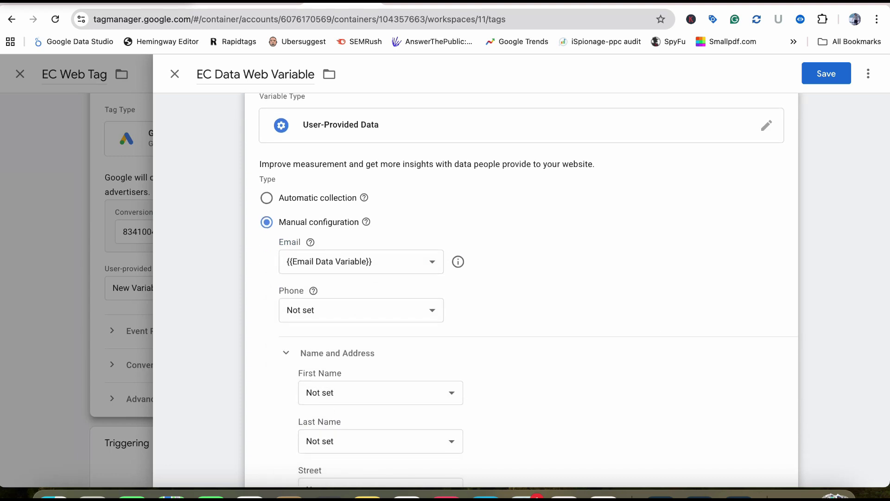
{"action": "scroll", "coordinate": [521, 287], "scroll_direction": "up", "scroll_amount": 2}
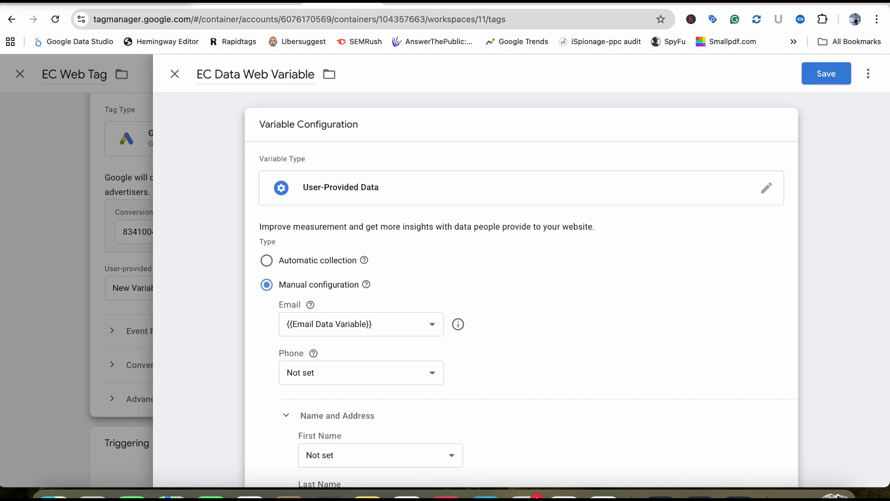
{"action": "left_click", "coordinate": [827, 73]}
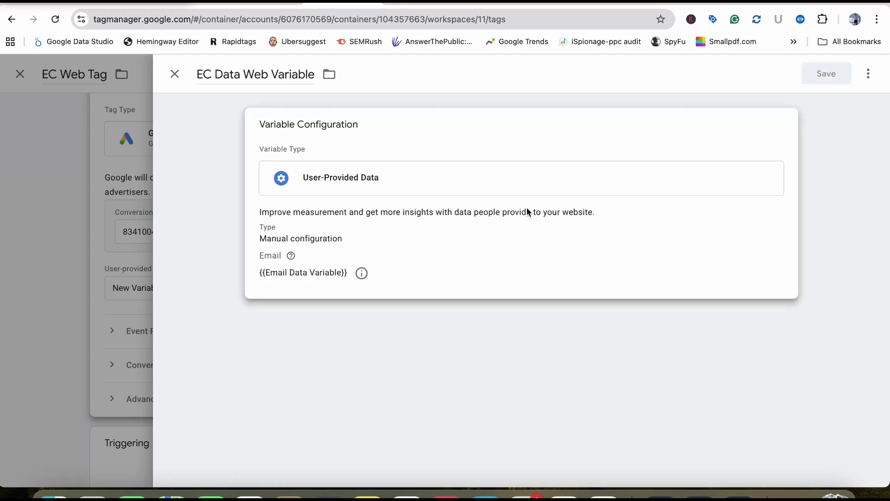
{"action": "scroll", "coordinate": [527, 209], "scroll_direction": "down", "scroll_amount": 3}
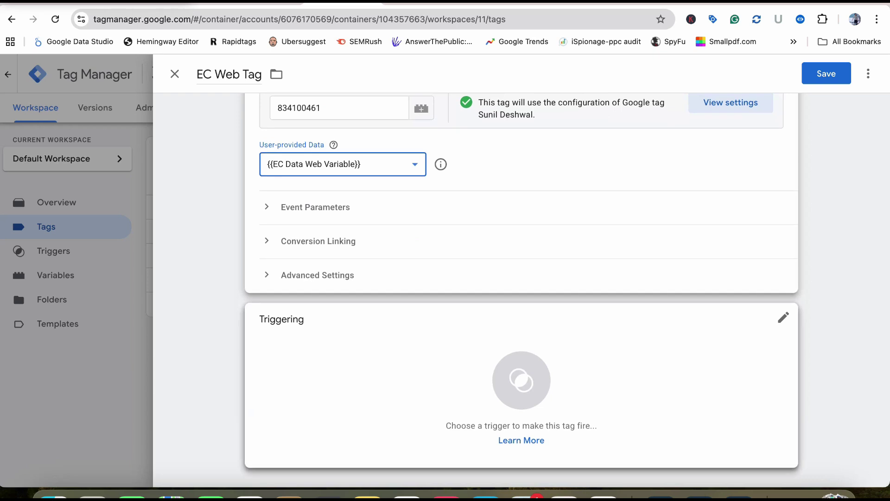
Step: Open the trigger choices for EC Web Tag, switch to Tag Assistant and copy the purchase event's _event value from its variables
{"action": "left_click", "coordinate": [522, 380]}
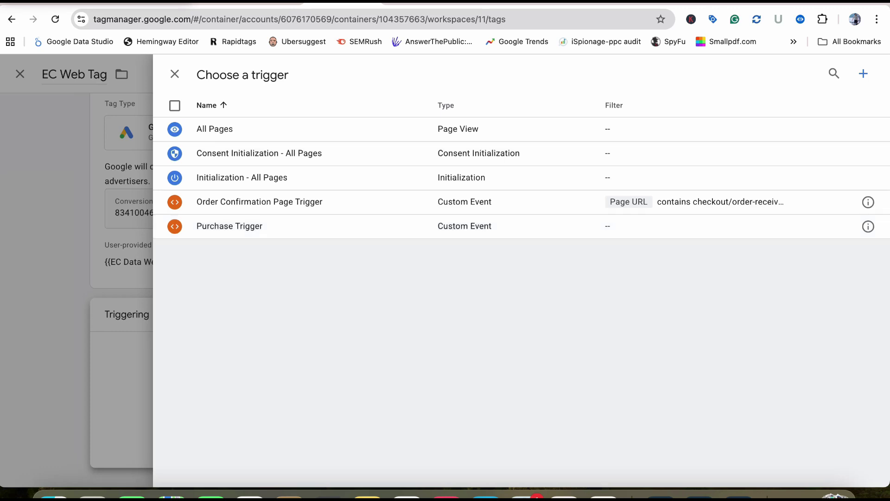
{"action": "key", "text": "ctrl+Tab"}
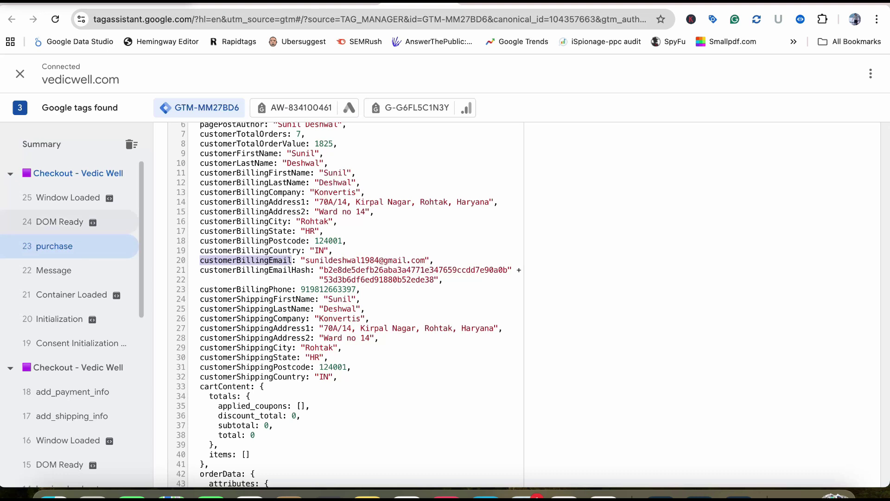
{"action": "scroll", "coordinate": [517, 306], "scroll_direction": "up", "scroll_amount": 6}
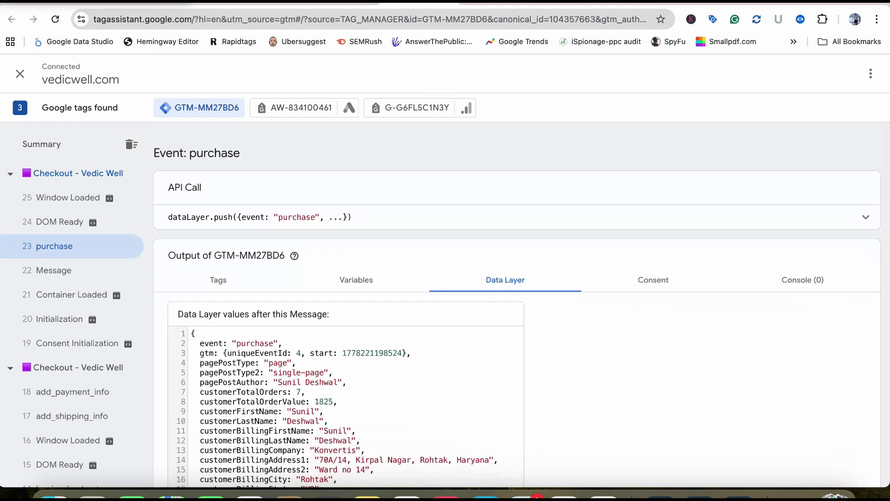
{"action": "left_click", "coordinate": [356, 280]}
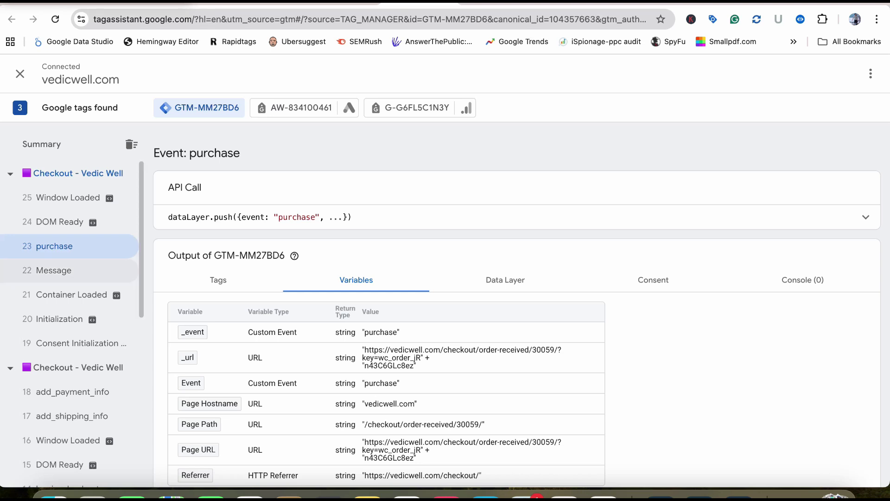
{"action": "left_click_drag", "start_coordinate": [397, 332], "coordinate": [363, 332]}
{"action": "key", "text": "ctrl+c"}
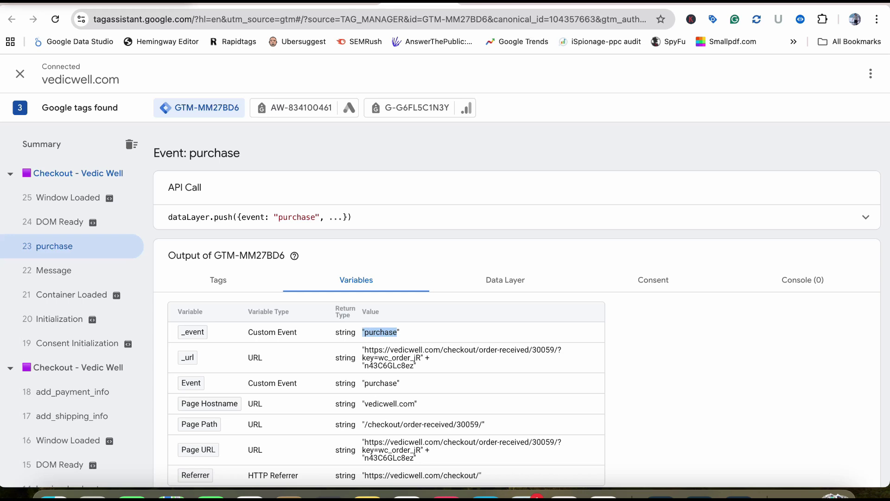
{"action": "left_click", "coordinate": [343, 3]}
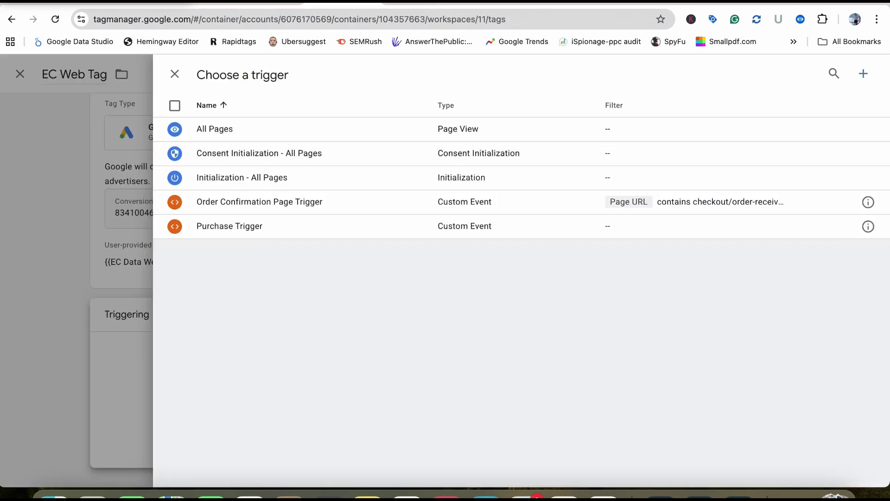
{"action": "left_click", "coordinate": [863, 73]}
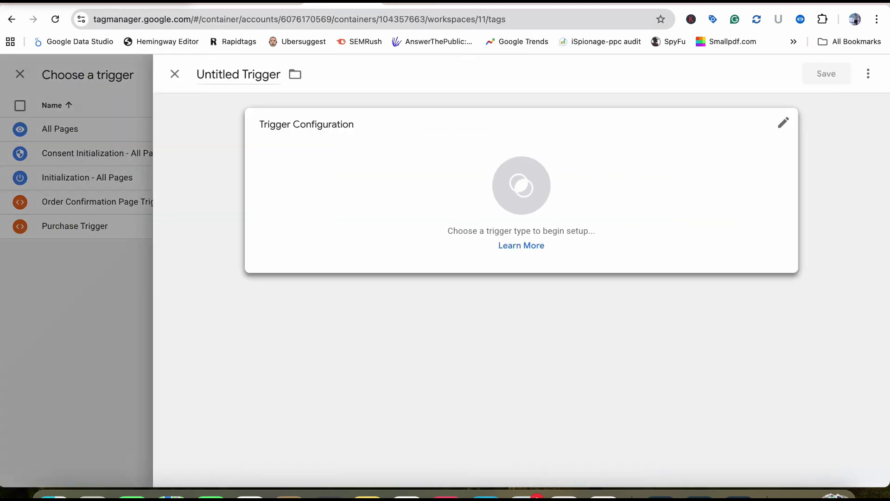
{"action": "left_click", "coordinate": [519, 186]}
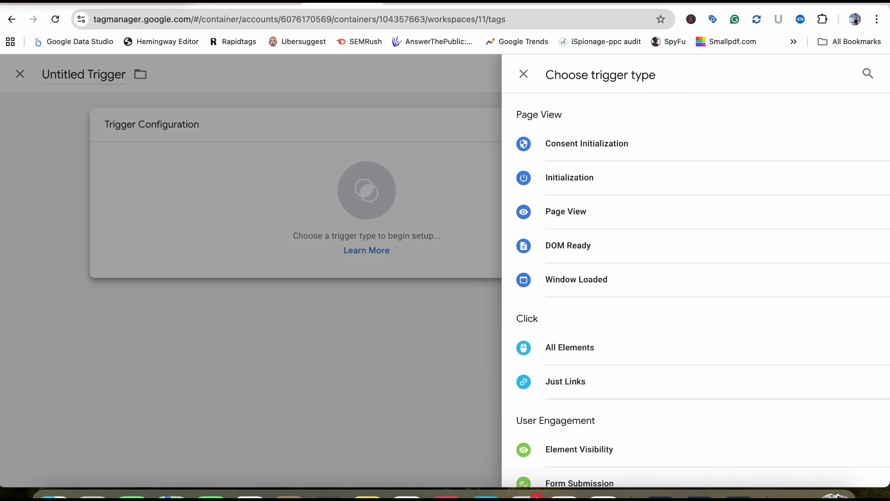
{"action": "scroll", "coordinate": [695, 292], "scroll_direction": "down", "scroll_amount": 5}
{"action": "left_click", "coordinate": [573, 425]}
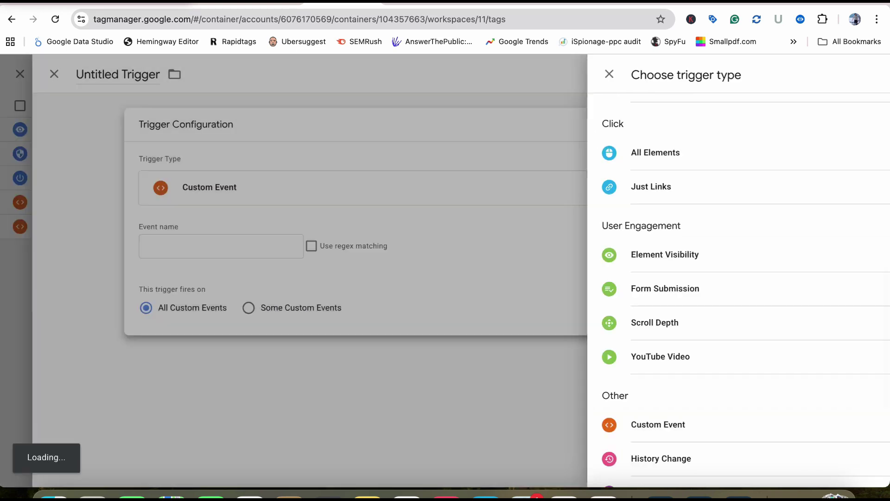
{"action": "left_click", "coordinate": [342, 245]}
{"action": "key", "text": "ctrl+v"}
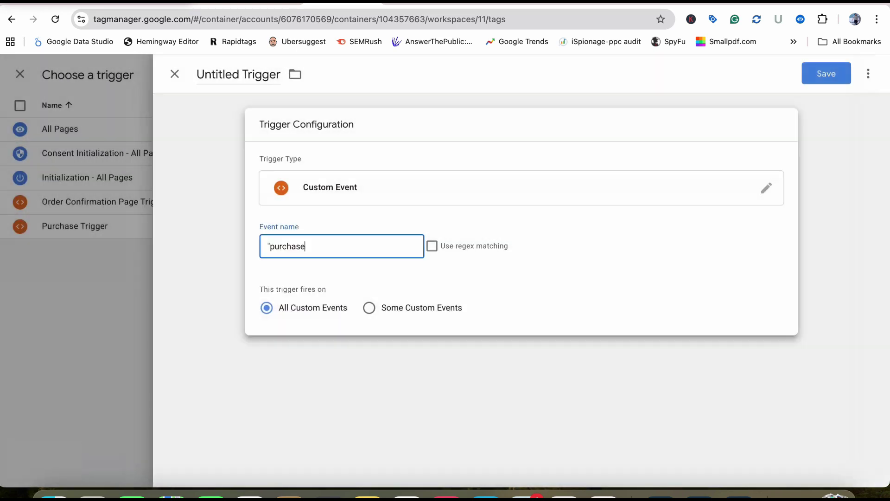
{"action": "left_click", "coordinate": [175, 74]}
{"action": "left_click", "coordinate": [536, 219]}
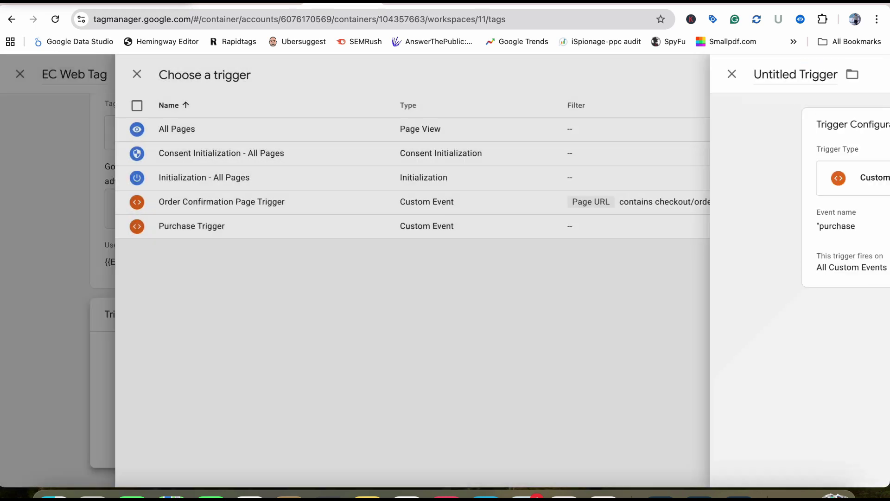
Step: Assign the existing Purchase Trigger as the firing trigger of EC Web Tag and save the tag
{"action": "left_click", "coordinate": [536, 225]}
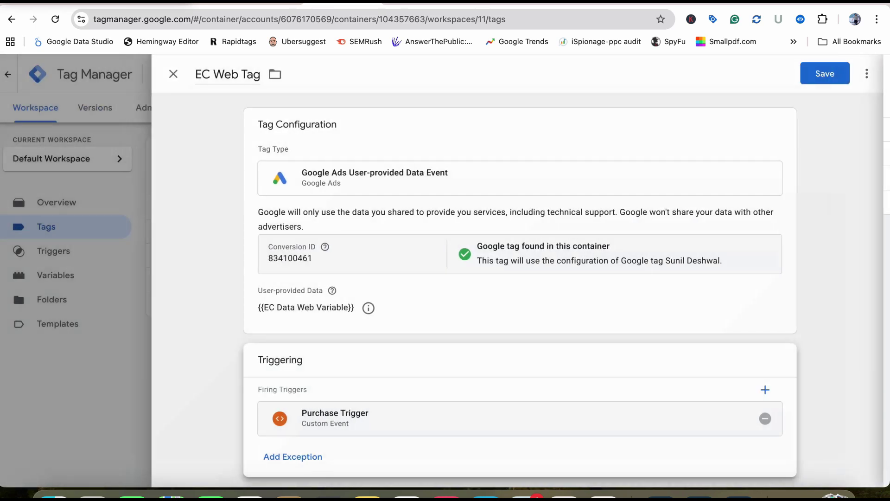
{"action": "left_click", "coordinate": [826, 74]}
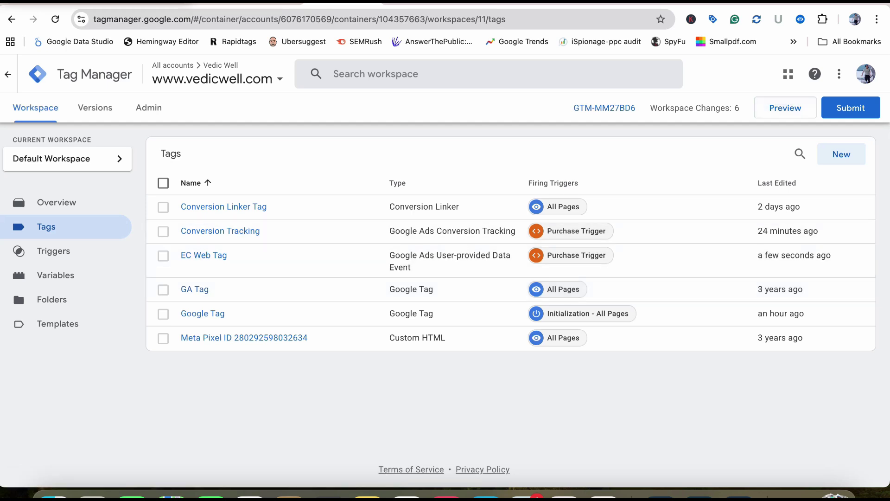
{"action": "left_click", "coordinate": [785, 107]}
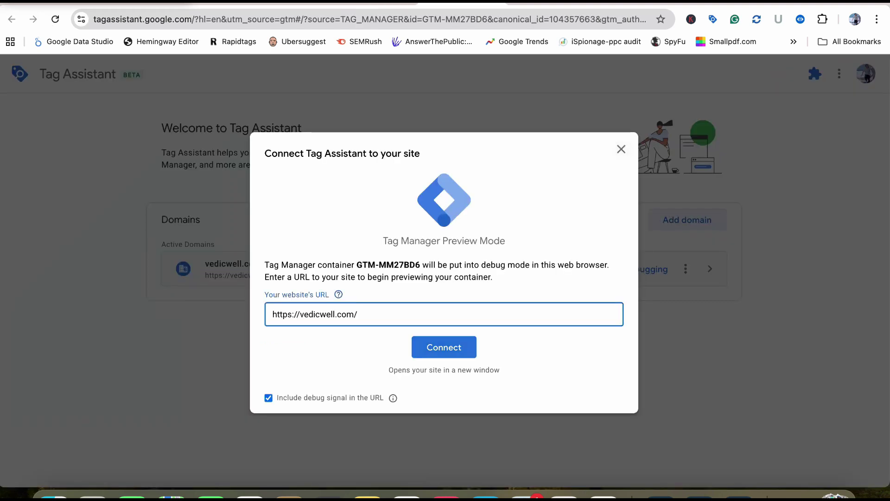
{"action": "key", "text": "Return"}
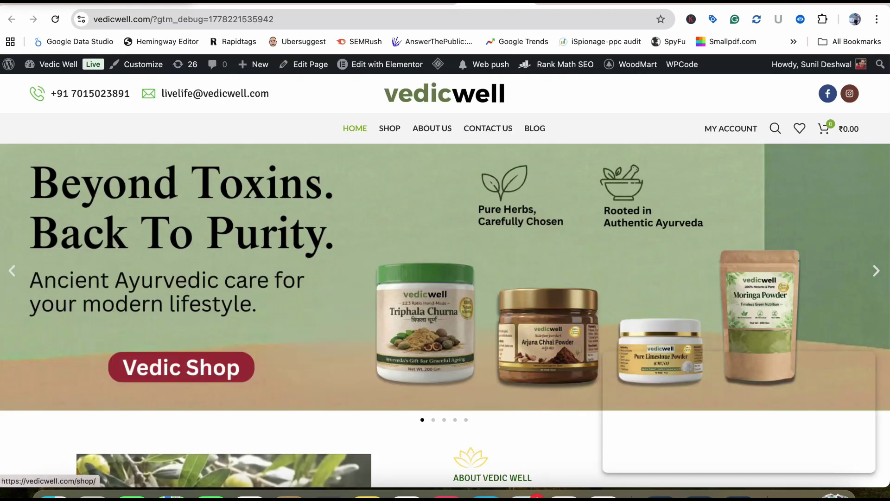
{"action": "scroll", "coordinate": [533, 208], "scroll_direction": "down", "scroll_amount": 15}
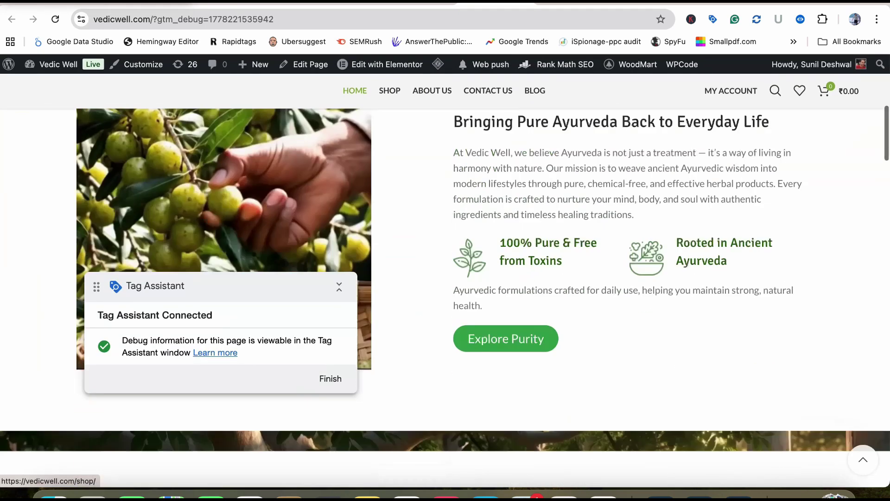
{"action": "scroll", "coordinate": [533, 209], "scroll_direction": "down", "scroll_amount": 3}
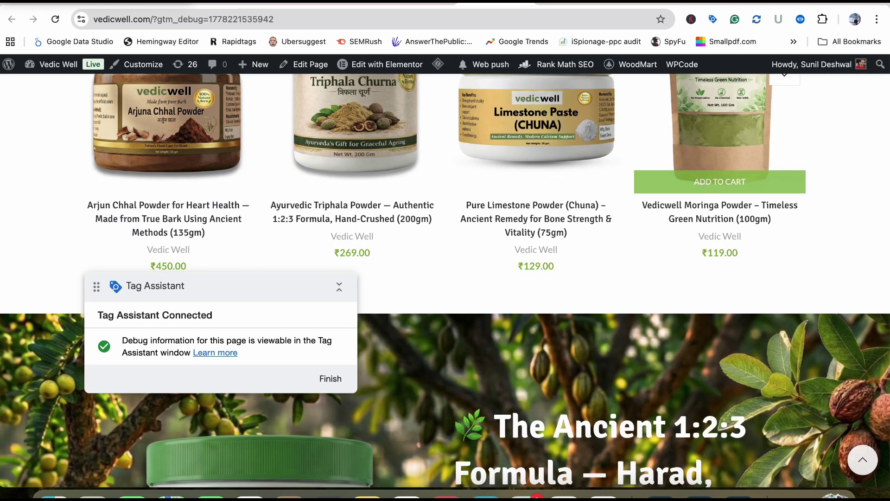
{"action": "left_click", "coordinate": [720, 181]}
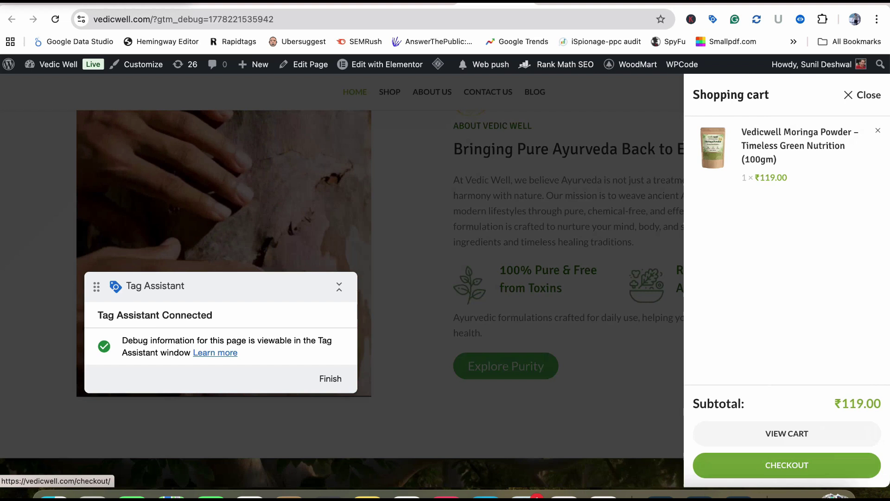
Step: Proceed to checkout and place the test order for the moringa powder with the prefilled billing details
{"action": "left_click", "coordinate": [787, 464]}
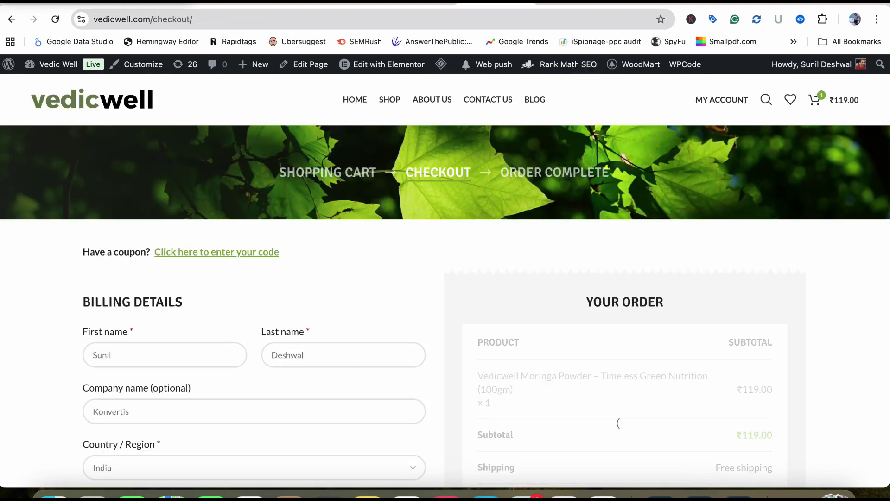
{"action": "scroll", "coordinate": [445, 279], "scroll_direction": "down", "scroll_amount": 10}
{"action": "left_click", "coordinate": [624, 153]}
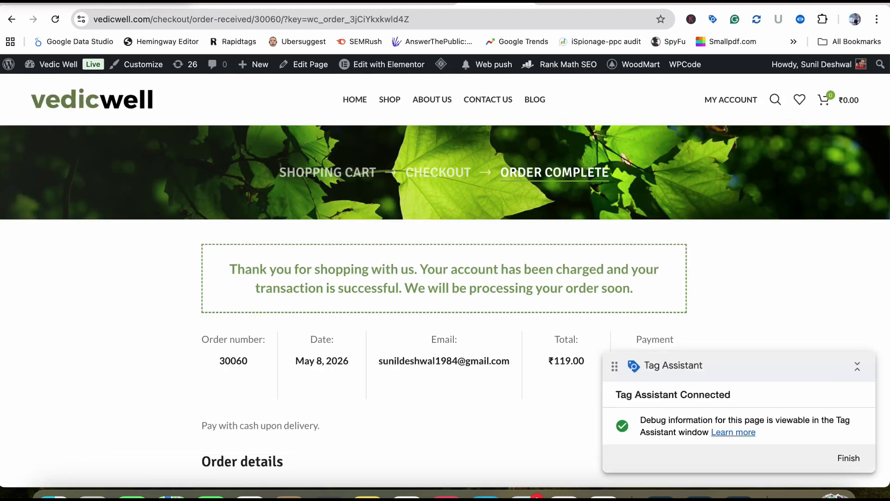
Step: Return to Tag Assistant, open the new purchase event and examine its tags and the value of Email Data Variable
{"action": "key", "text": "super+grave"}
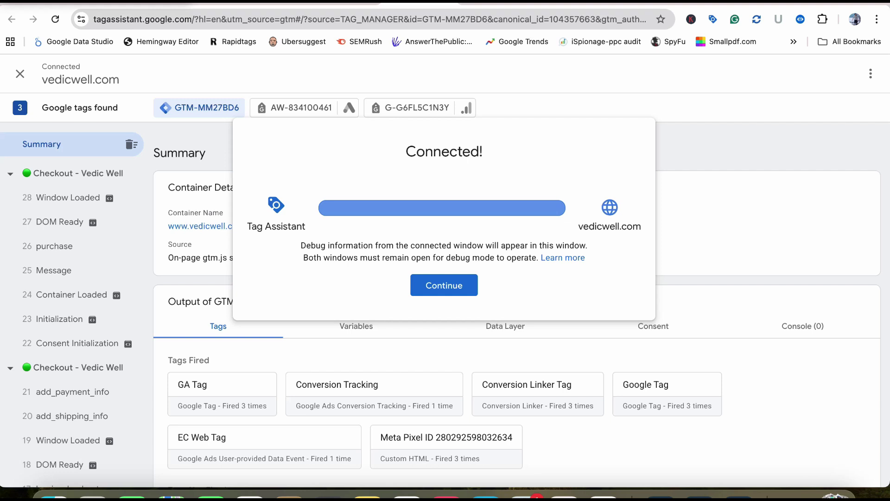
{"action": "left_click", "coordinate": [444, 285]}
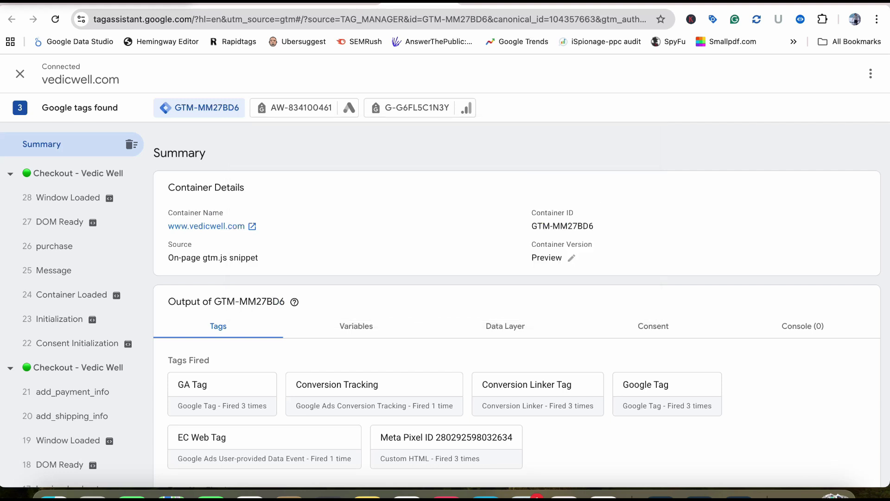
{"action": "left_click", "coordinate": [54, 245]}
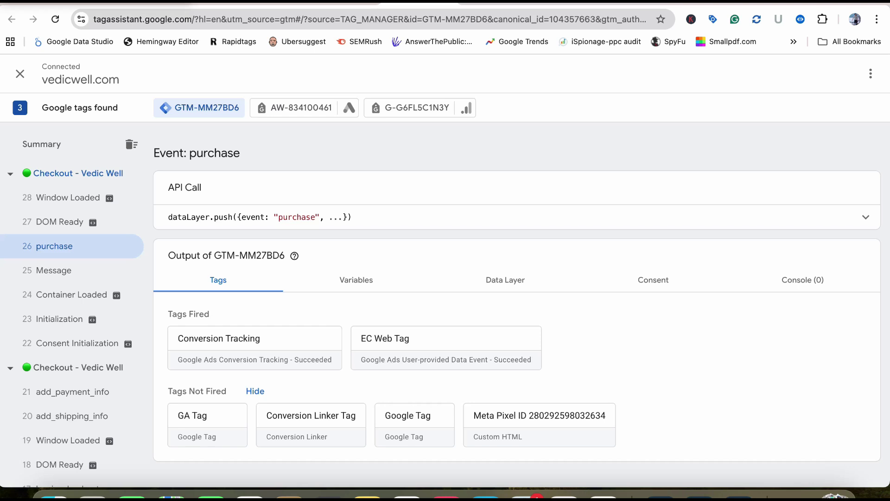
{"action": "left_click", "coordinate": [356, 280]}
{"action": "scroll", "coordinate": [517, 305], "scroll_direction": "down", "scroll_amount": 2}
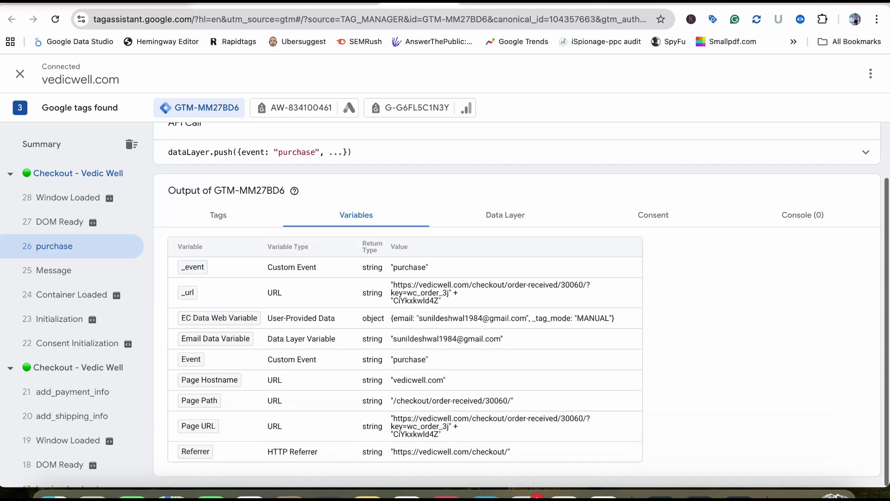
{"action": "left_click_drag", "start_coordinate": [393, 340], "coordinate": [504, 340]}
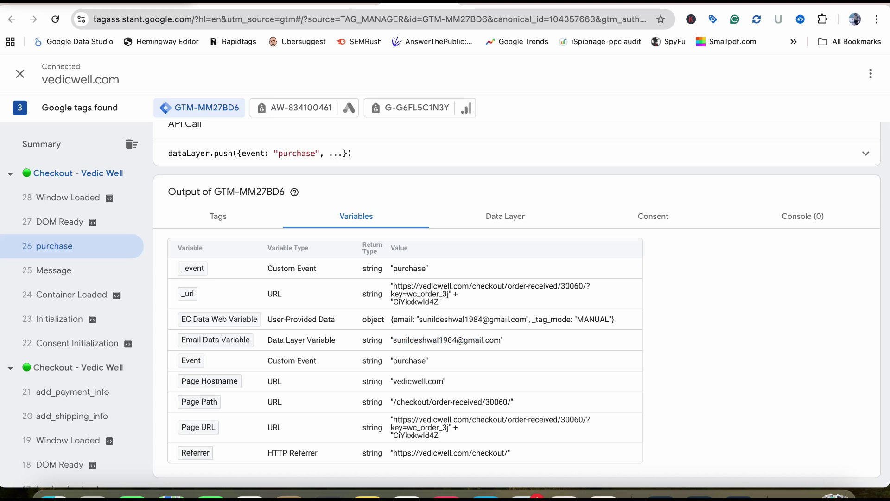
Step: Examine the purchase event's data layer values and compare them with its variables
{"action": "left_click", "coordinate": [505, 216]}
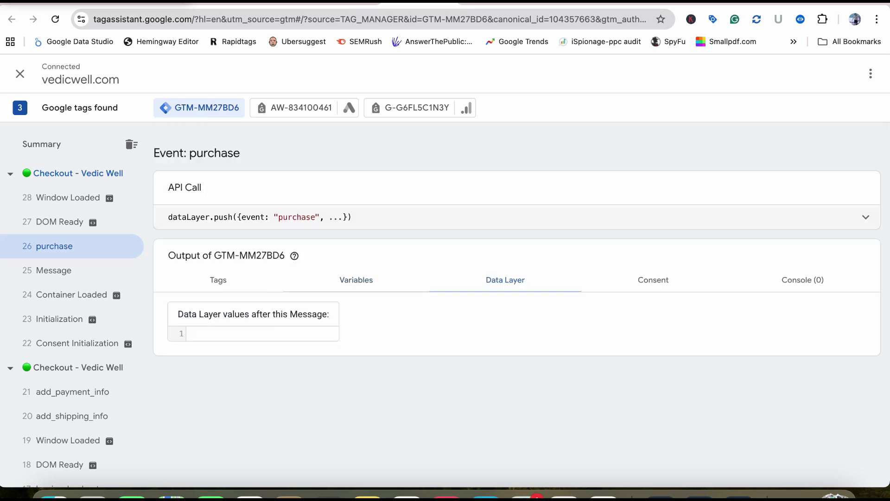
{"action": "scroll", "coordinate": [517, 306], "scroll_direction": "down", "scroll_amount": 5}
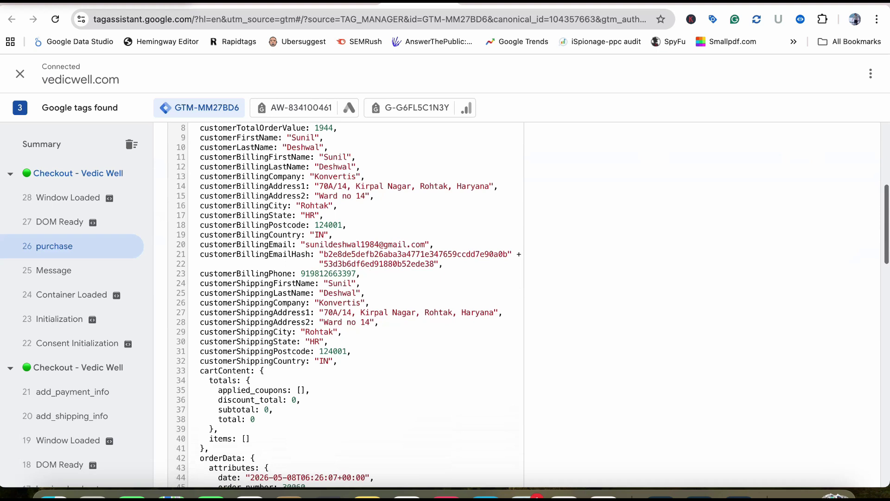
{"action": "scroll", "coordinate": [517, 306], "scroll_direction": "up", "scroll_amount": 5}
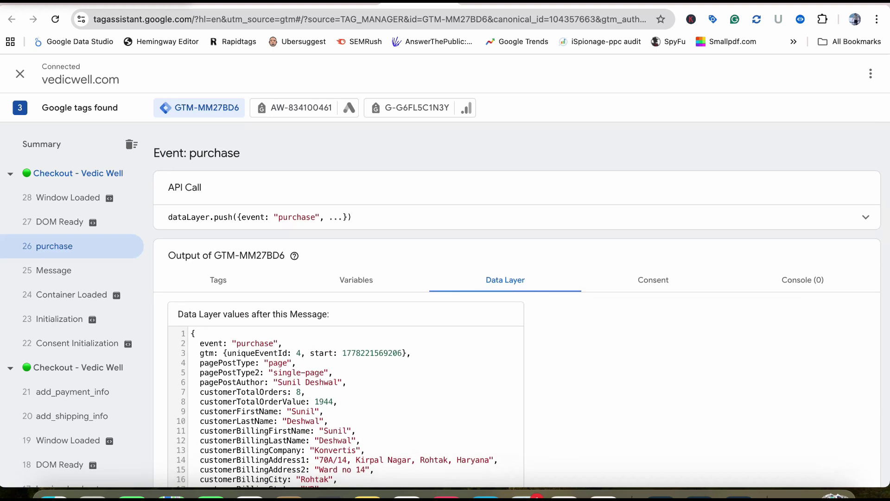
{"action": "left_click", "coordinate": [356, 280]}
{"action": "scroll", "coordinate": [517, 307], "scroll_direction": "down", "scroll_amount": 1}
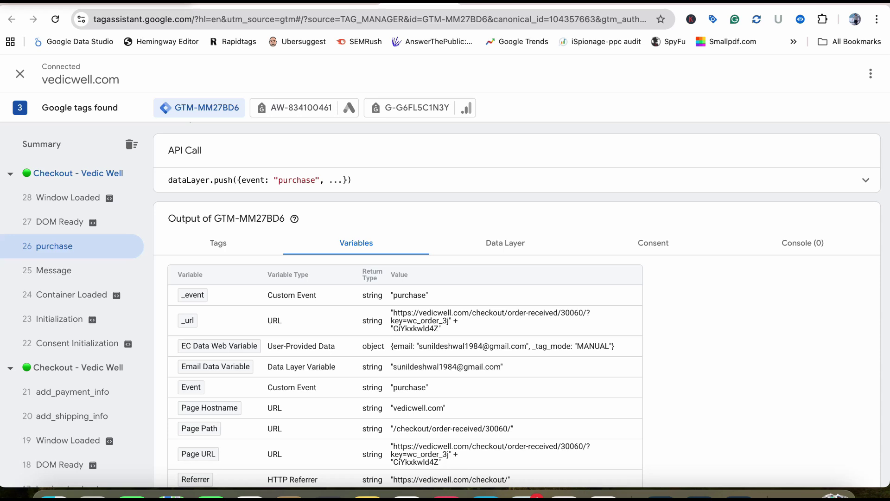
Step: Switch back to Tag Manager and open the workspace's list of variables
{"action": "key", "text": "ctrl+shift+Tab"}
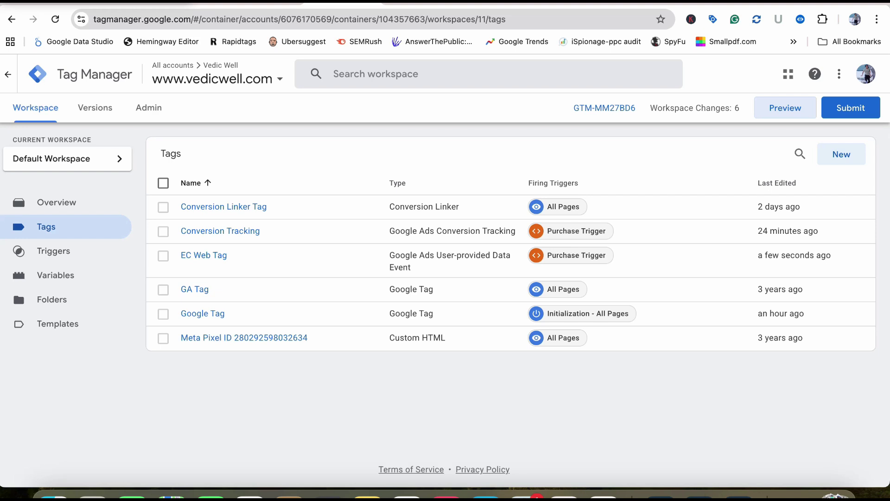
{"action": "left_click", "coordinate": [55, 275]}
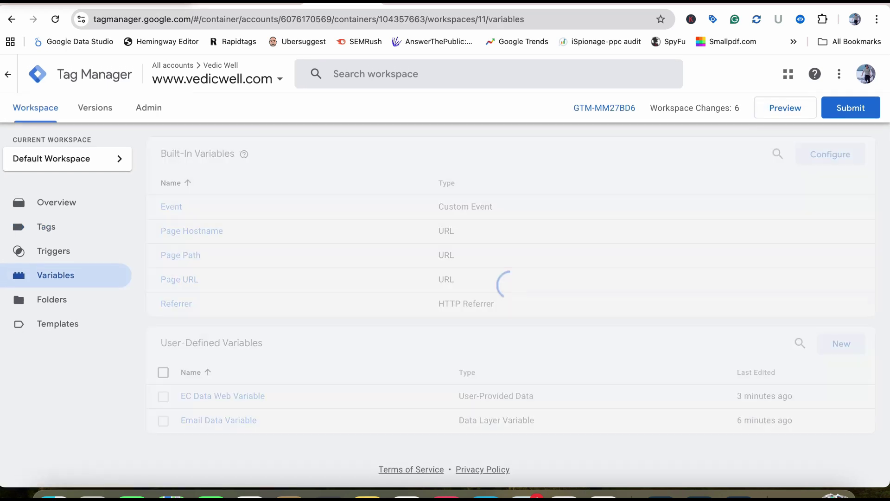
{"action": "left_click", "coordinate": [842, 343]}
{"action": "left_click", "coordinate": [522, 190]}
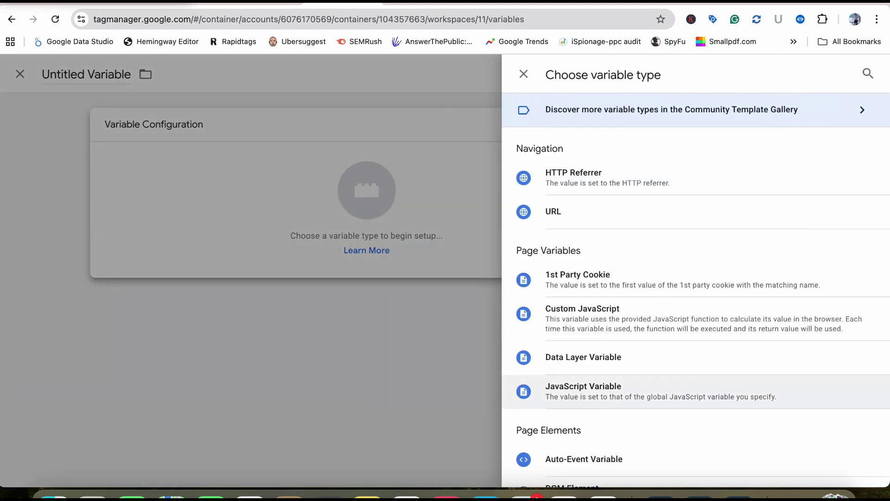
{"action": "left_click", "coordinate": [583, 357]}
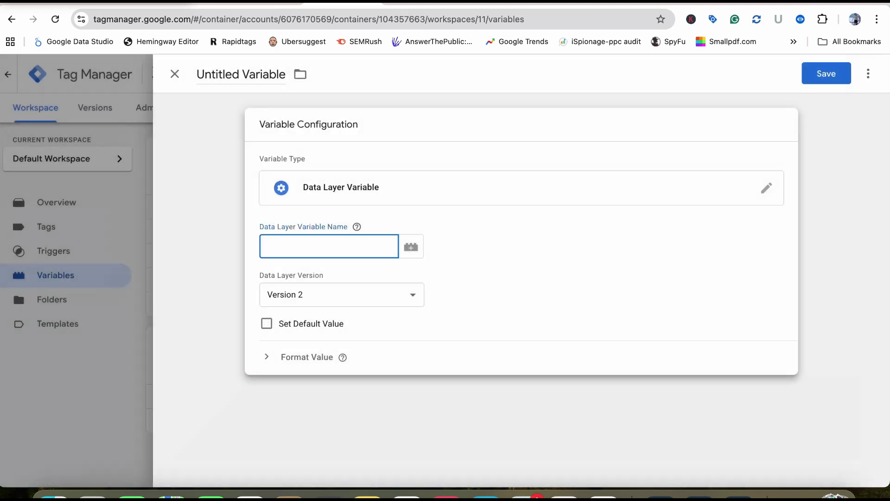
{"action": "left_click", "coordinate": [175, 74]}
{"action": "left_click", "coordinate": [536, 219]}
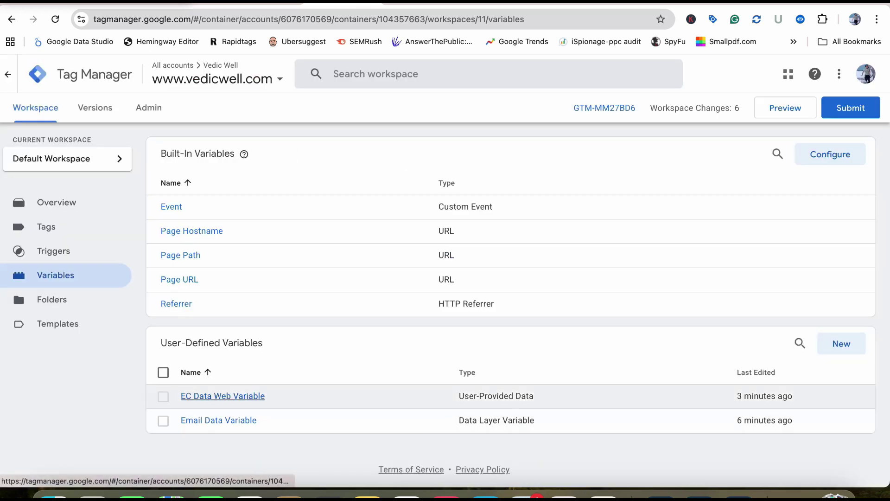
Step: Open EC Data Web Variable to review its user-provided data configuration
{"action": "left_click", "coordinate": [223, 395]}
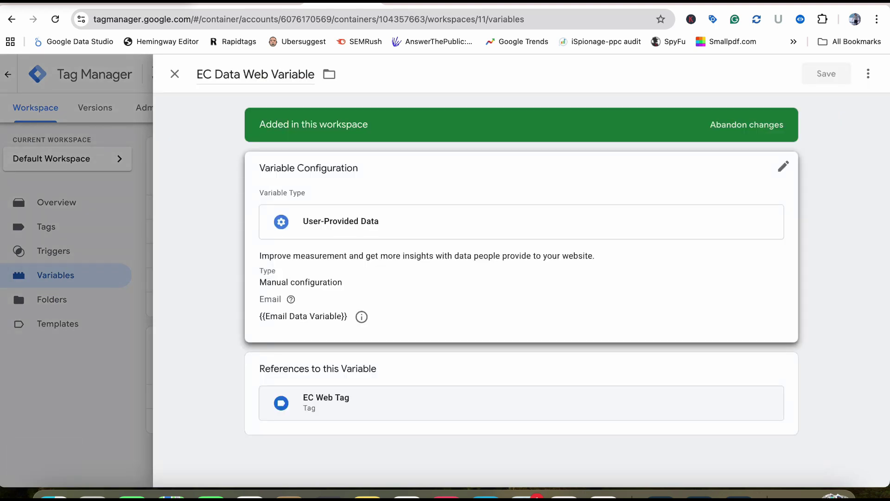
Step: Examine the phone variable choices in EC Data Web Variable's manual configuration and close the variable without changing it
{"action": "left_click", "coordinate": [398, 283]}
{"action": "scroll", "coordinate": [398, 284], "scroll_direction": "down", "scroll_amount": 3}
{"action": "left_click", "coordinate": [396, 283]}
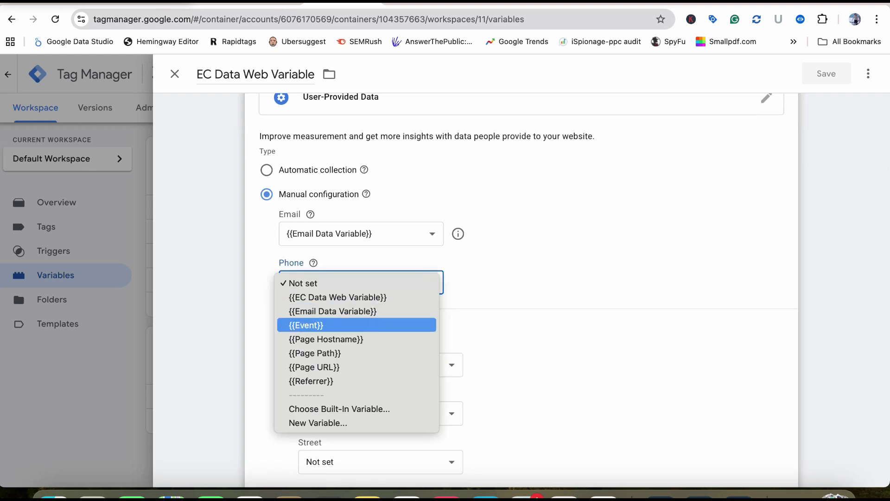
{"action": "left_click", "coordinate": [175, 73]}
{"action": "left_click", "coordinate": [175, 73]}
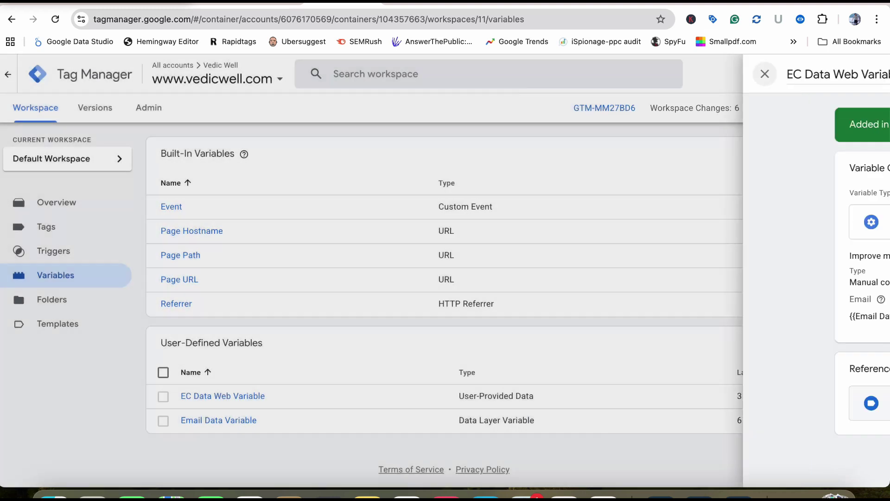
Step: Check the workspace's triggers and tags, and publish its changes to the Live environment as a new version without a name or description
{"action": "left_click", "coordinate": [53, 251]}
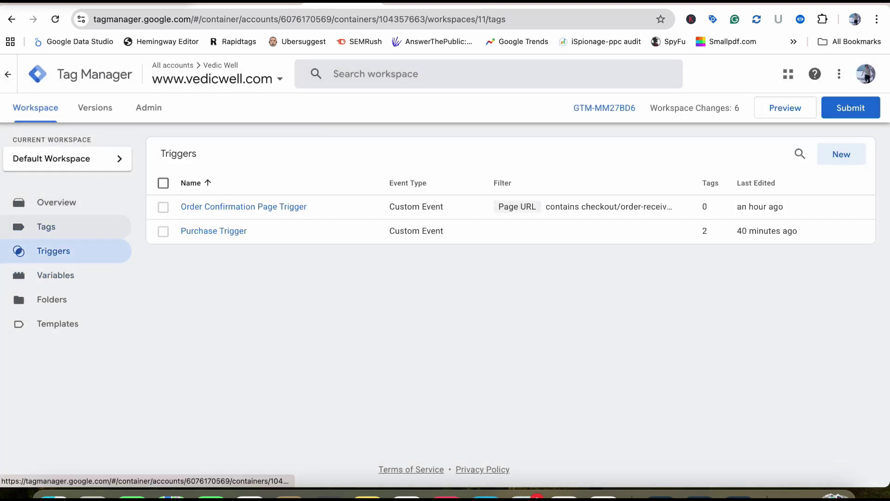
{"action": "left_click", "coordinate": [47, 227]}
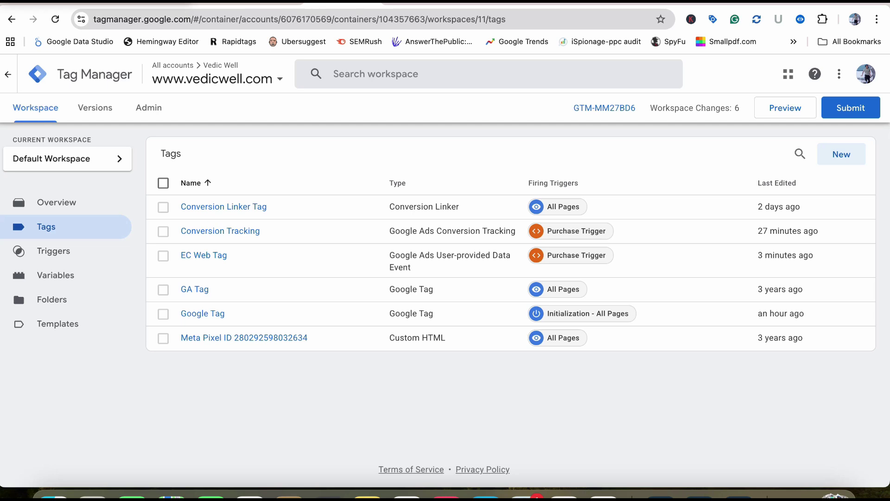
{"action": "left_click", "coordinate": [850, 107]}
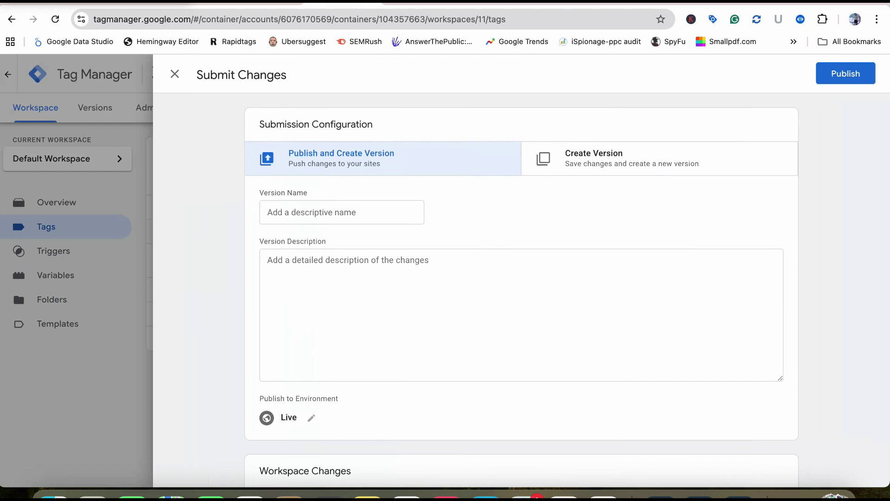
{"action": "left_click", "coordinate": [846, 73]}
{"action": "left_click", "coordinate": [534, 427]}
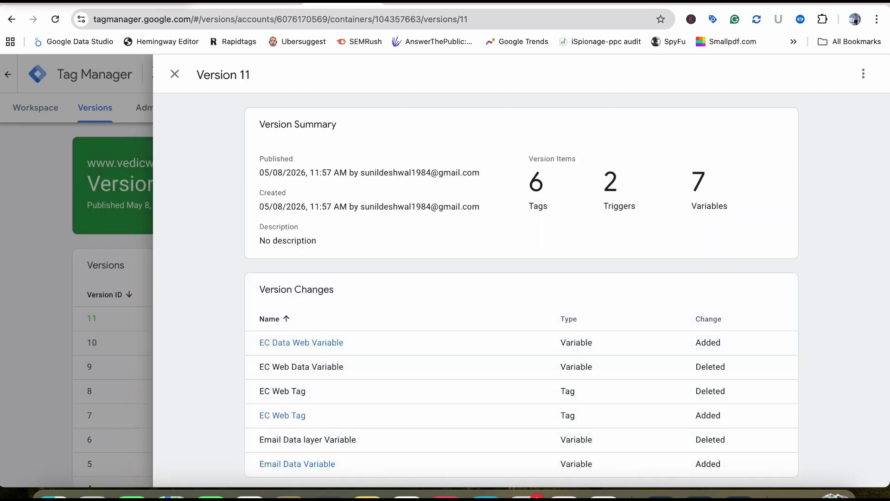
{"action": "left_click", "coordinate": [175, 74]}
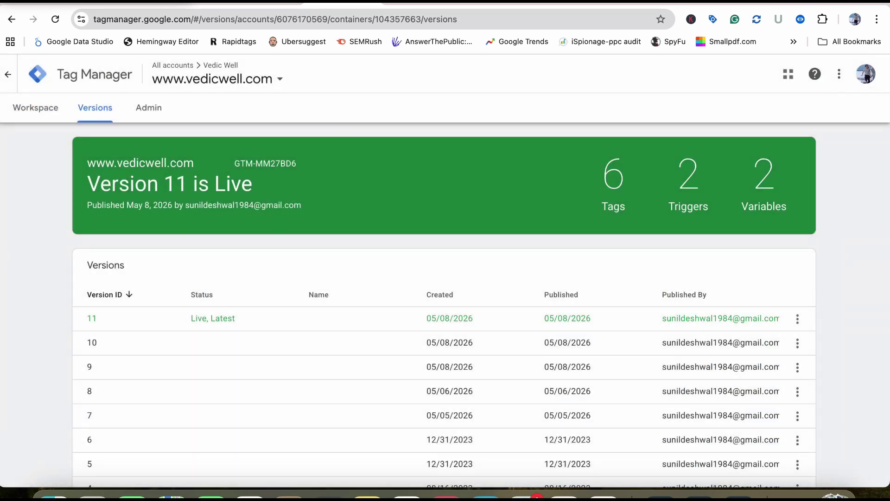